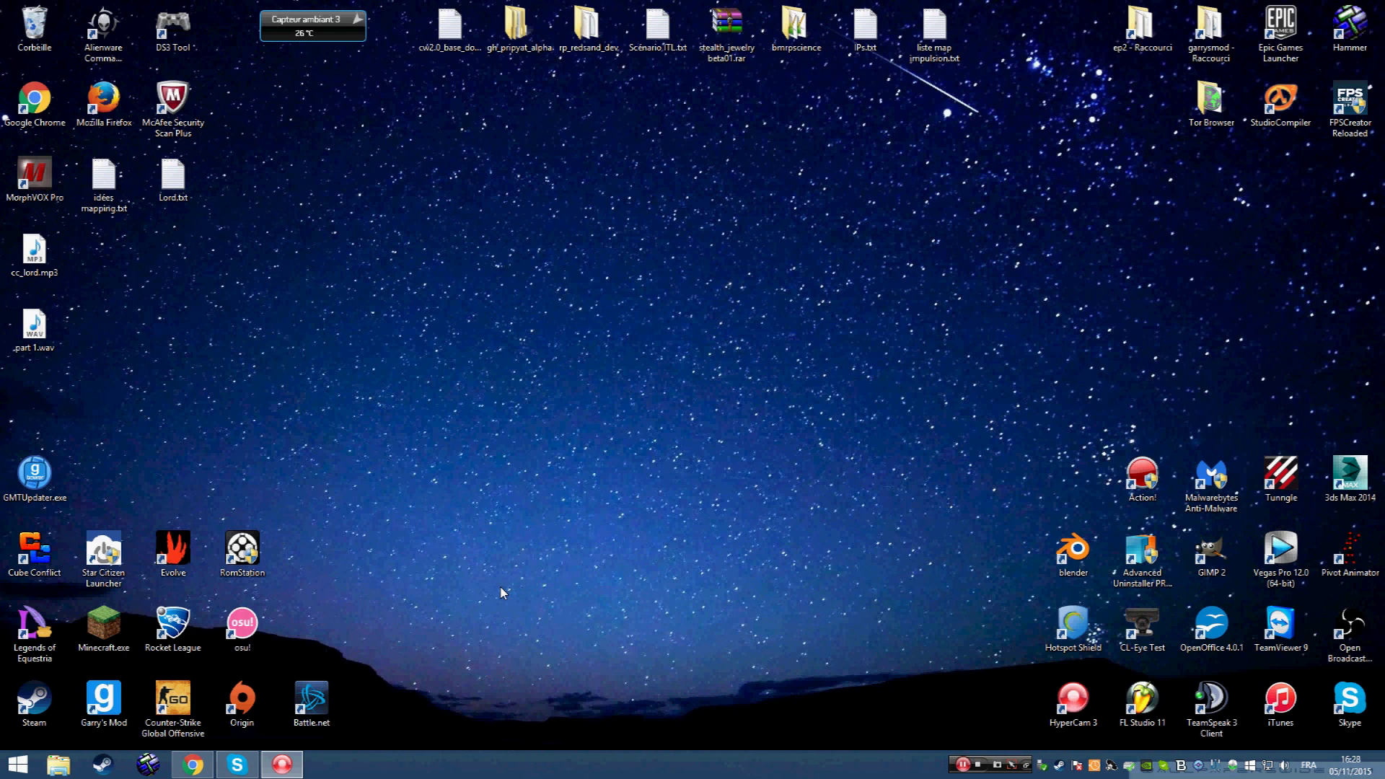
- Open Steam and filter the game library to list only the tools (Outils)
{"action": "left_click", "coordinate": [104, 764]}
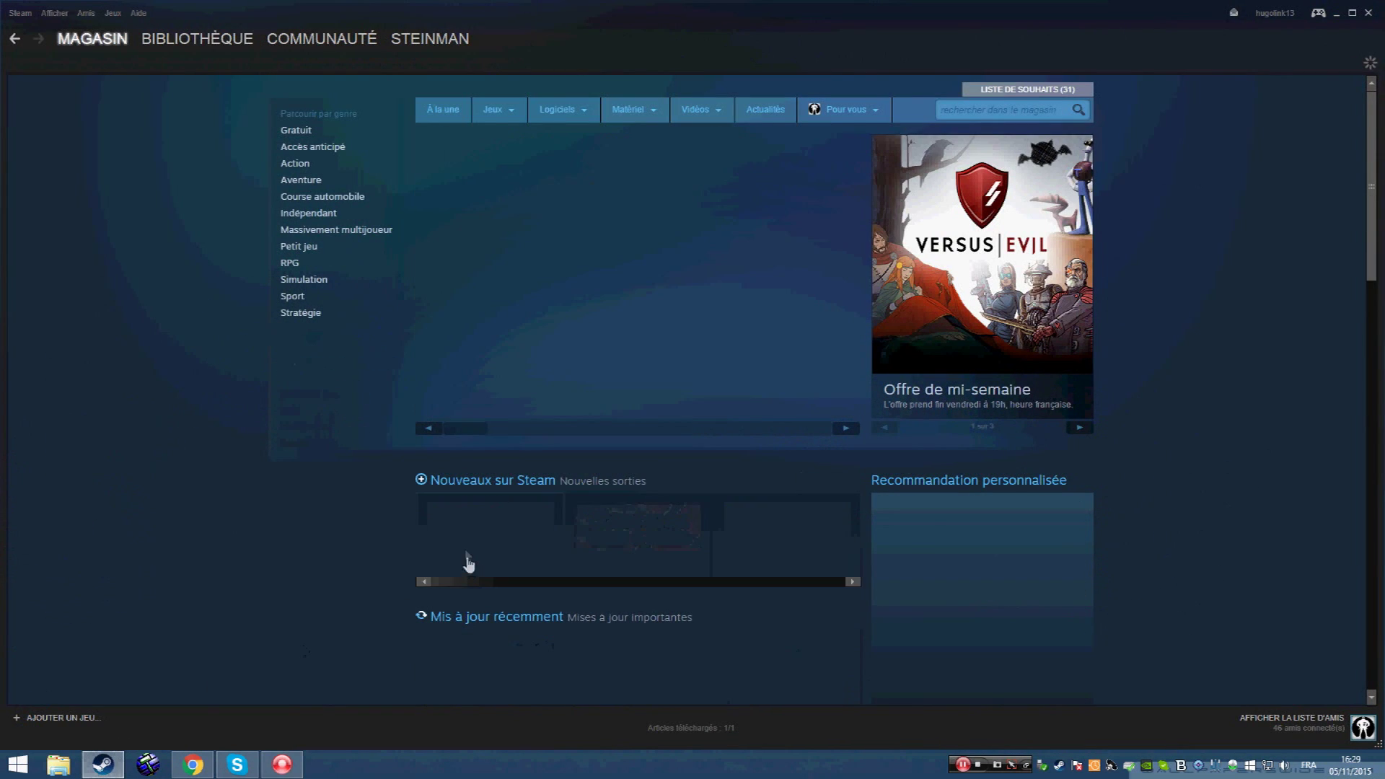
{"action": "left_click", "coordinate": [113, 13]}
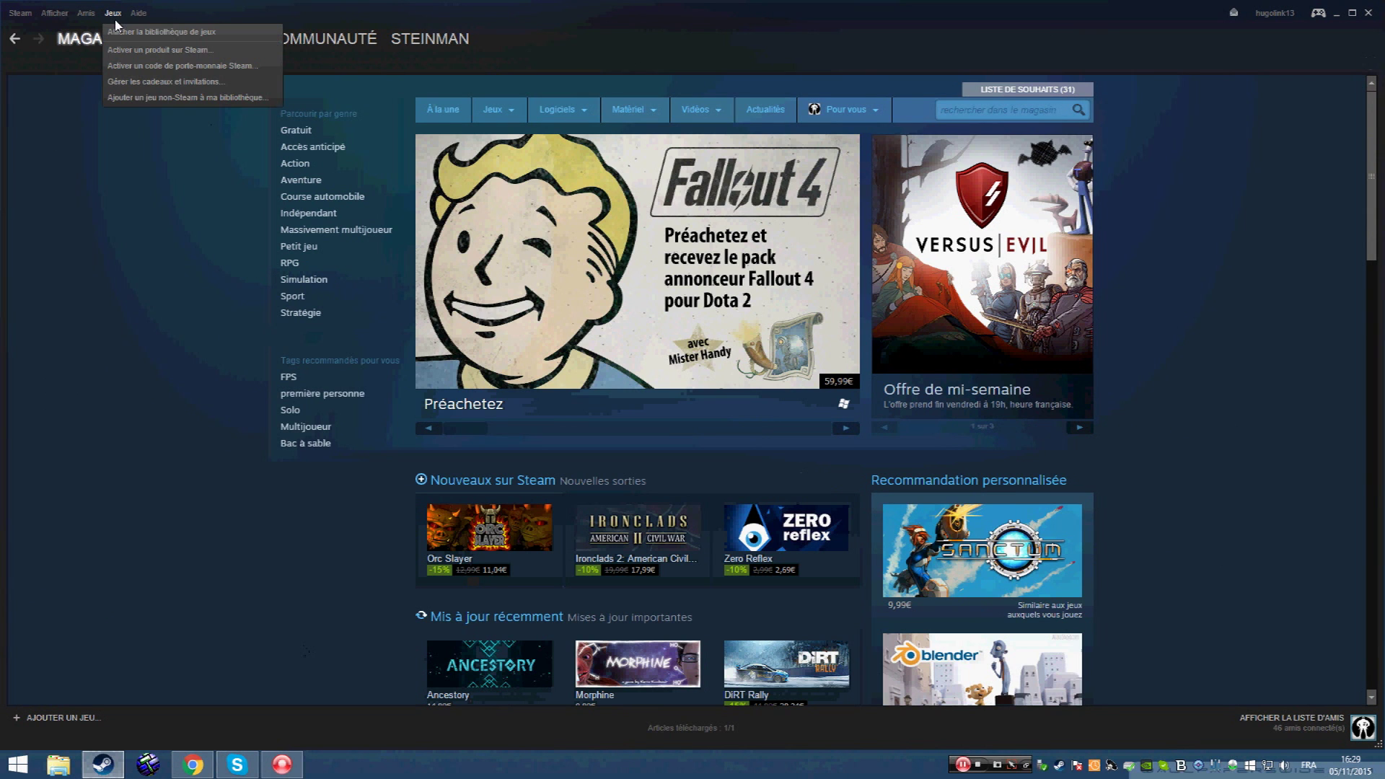
{"action": "left_click", "coordinate": [121, 32]}
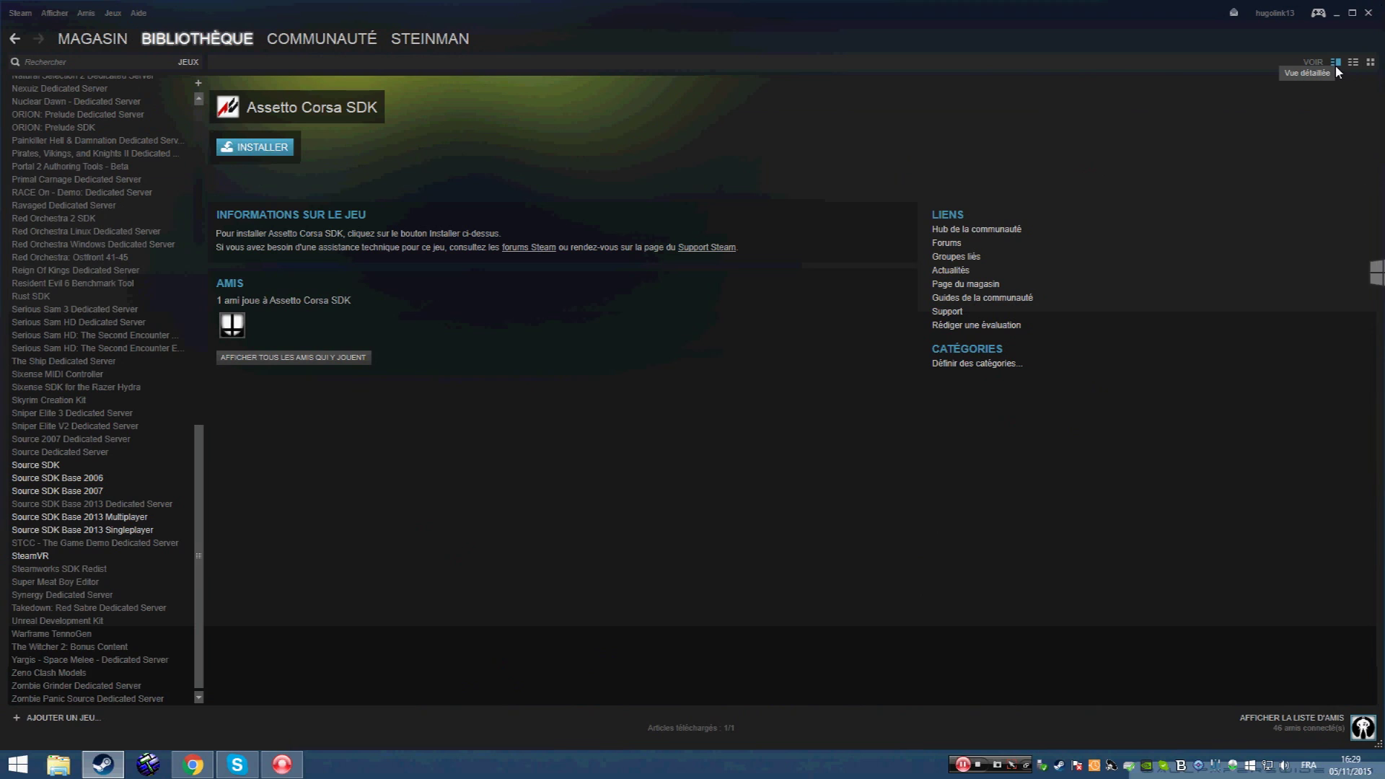
{"action": "left_click", "coordinate": [189, 62]}
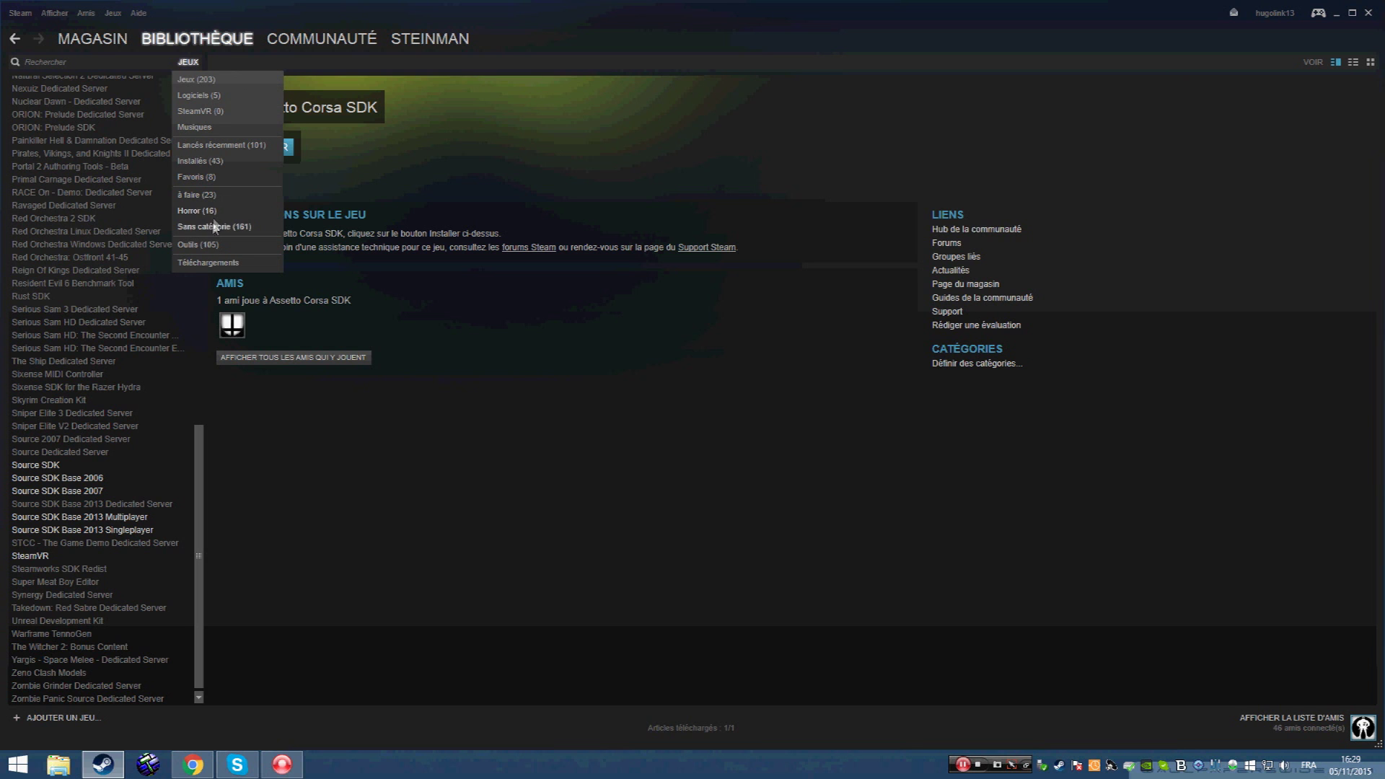
{"action": "left_click", "coordinate": [199, 246]}
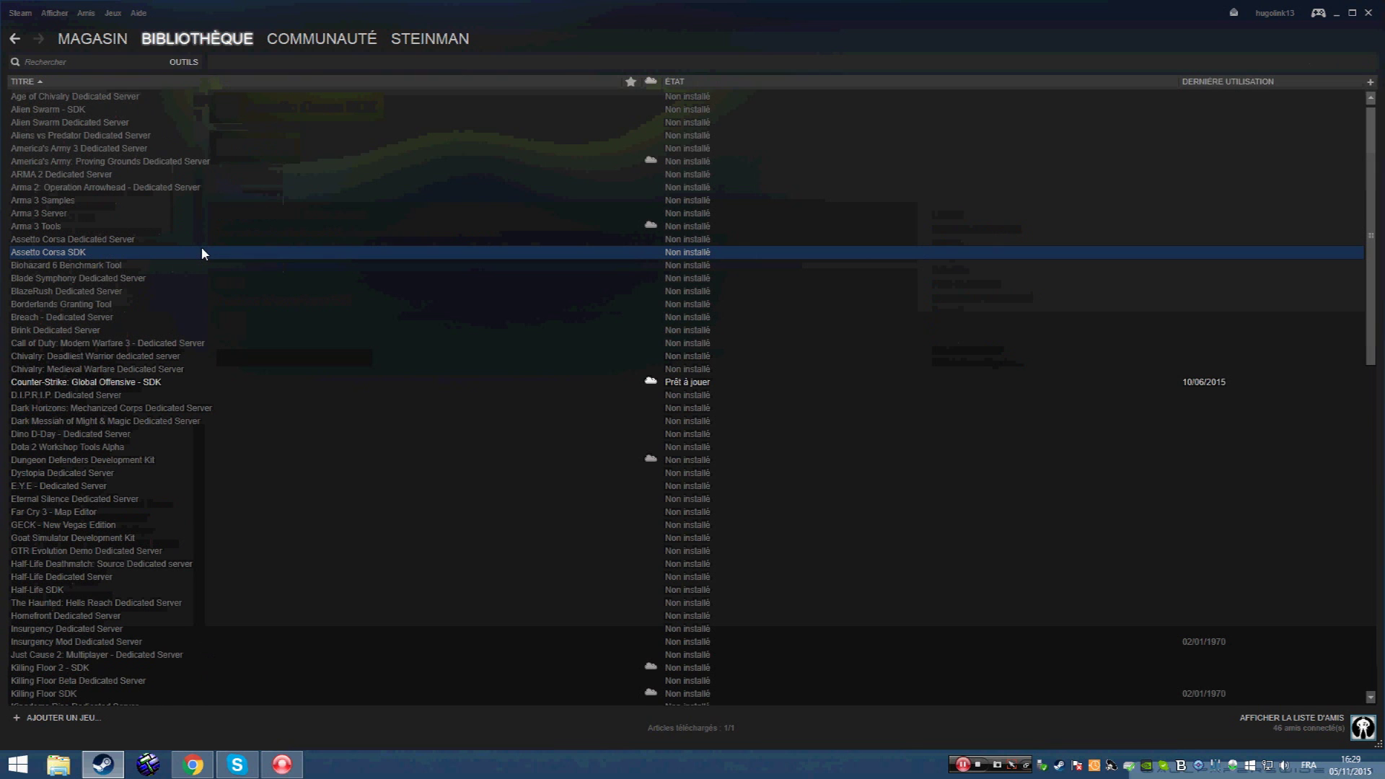
- Launch Source SDK from the Steam tools list, then close its launcher window
{"action": "scroll", "coordinate": [349, 186], "scroll_direction": "down", "scroll_amount": 15}
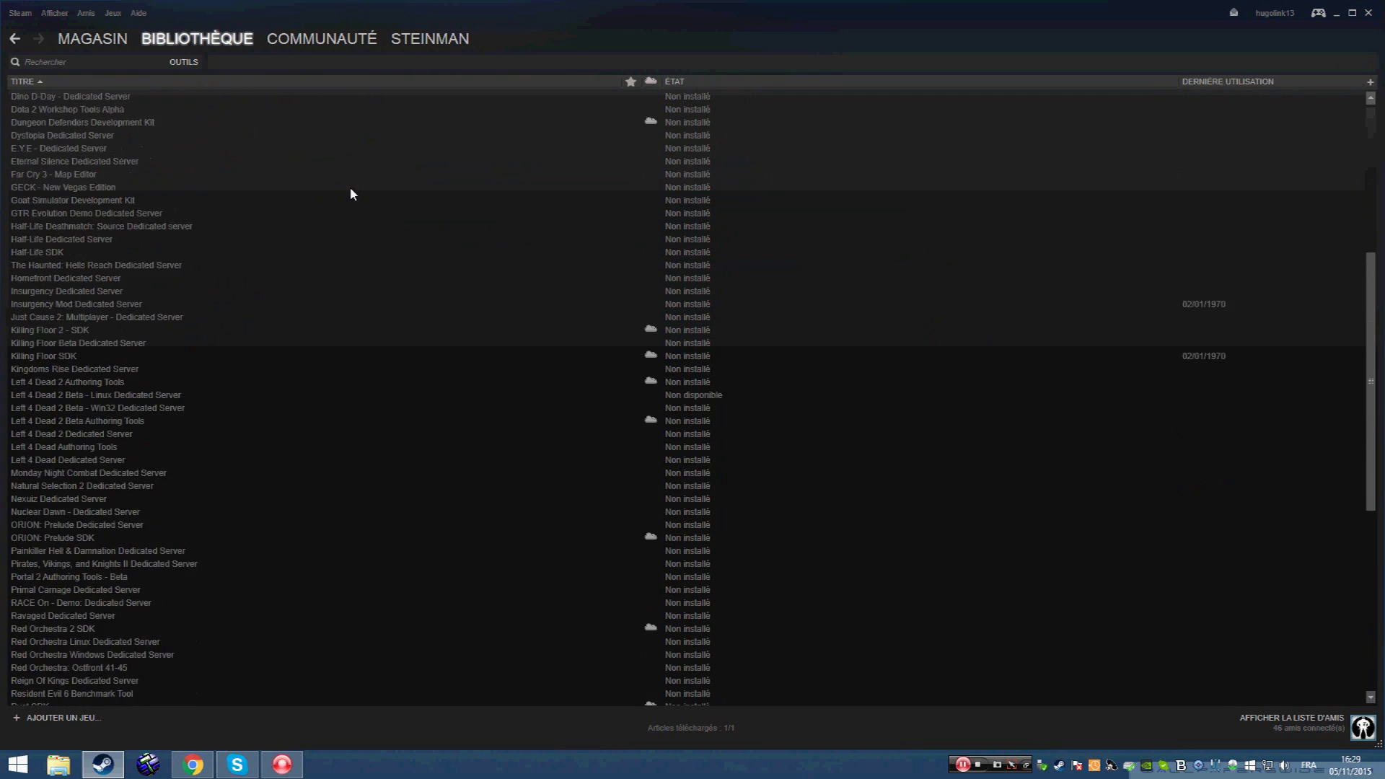
{"action": "scroll", "coordinate": [303, 261], "scroll_direction": "up", "scroll_amount": 12}
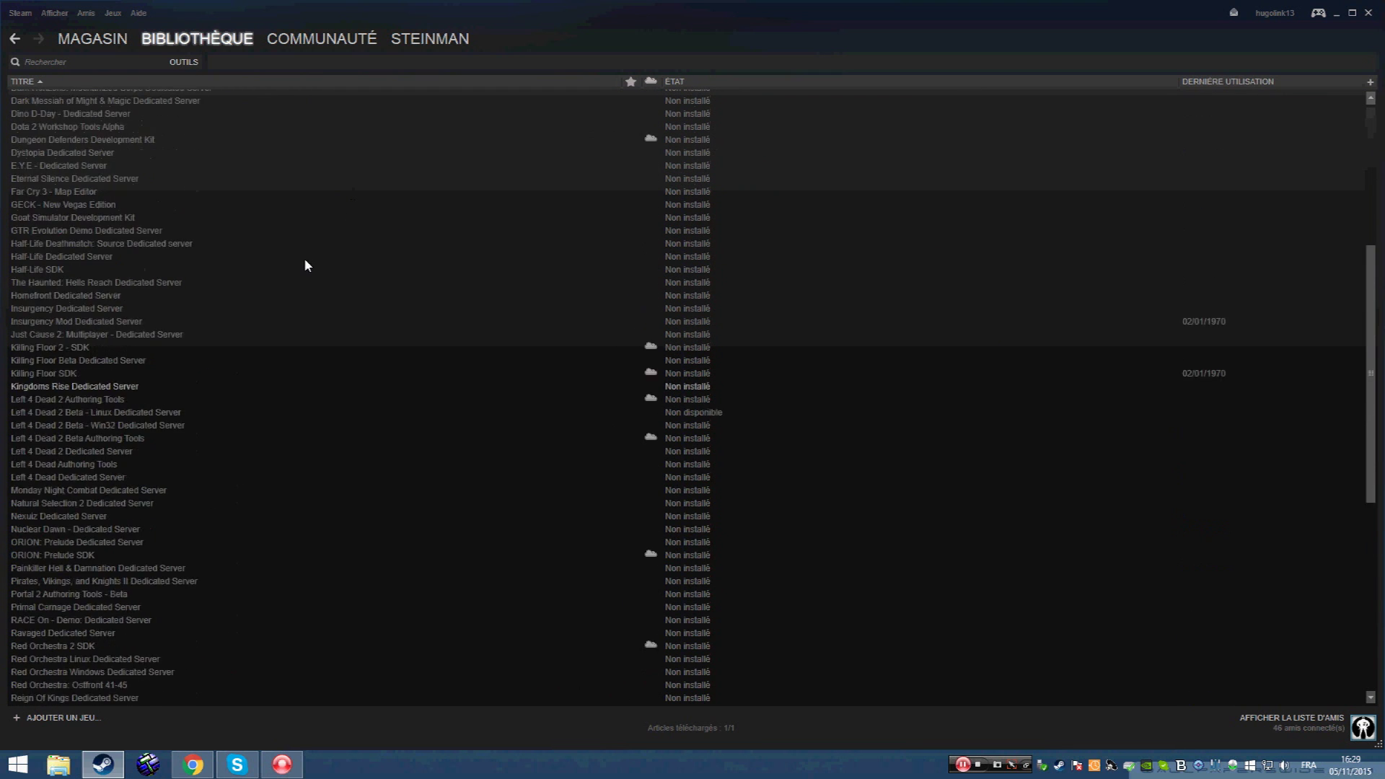
{"action": "scroll", "coordinate": [304, 261], "scroll_direction": "down", "scroll_amount": 12}
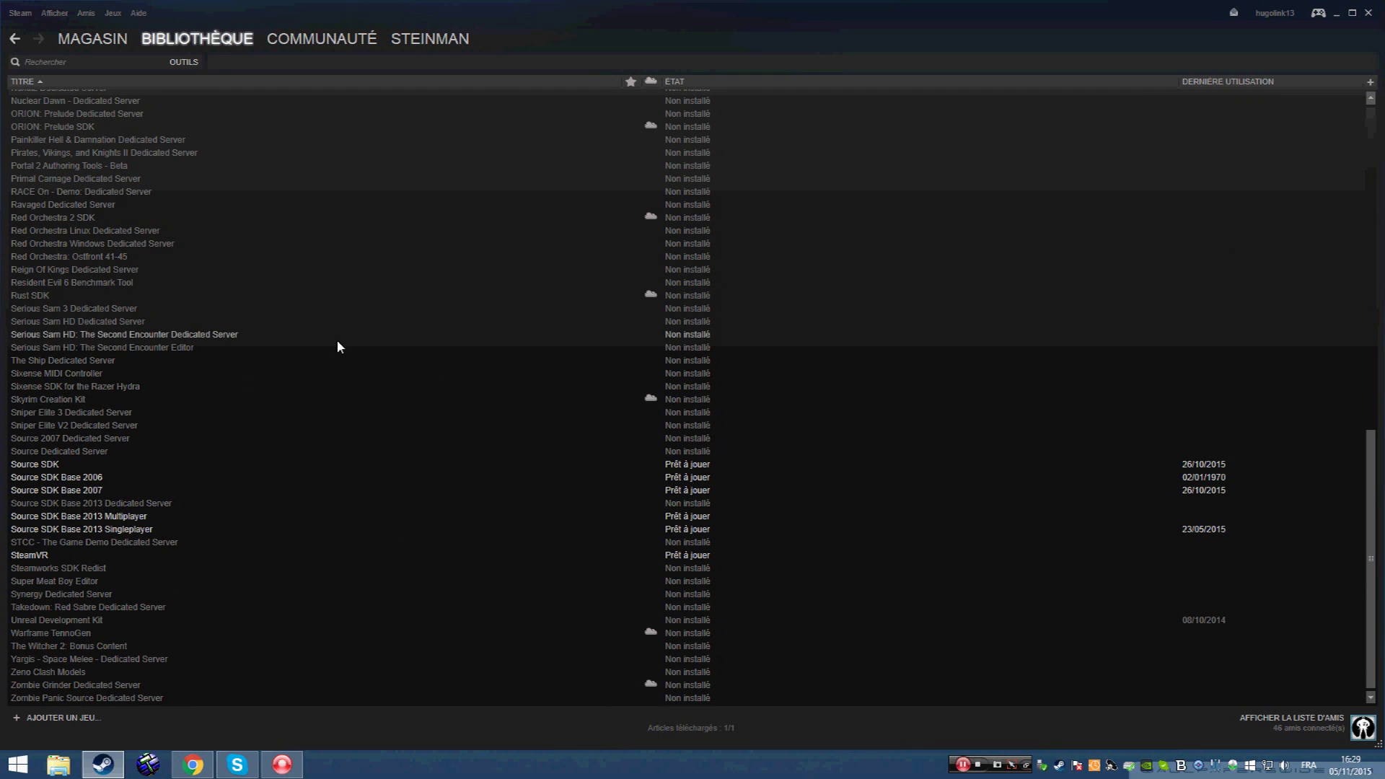
{"action": "left_click", "coordinate": [40, 467]}
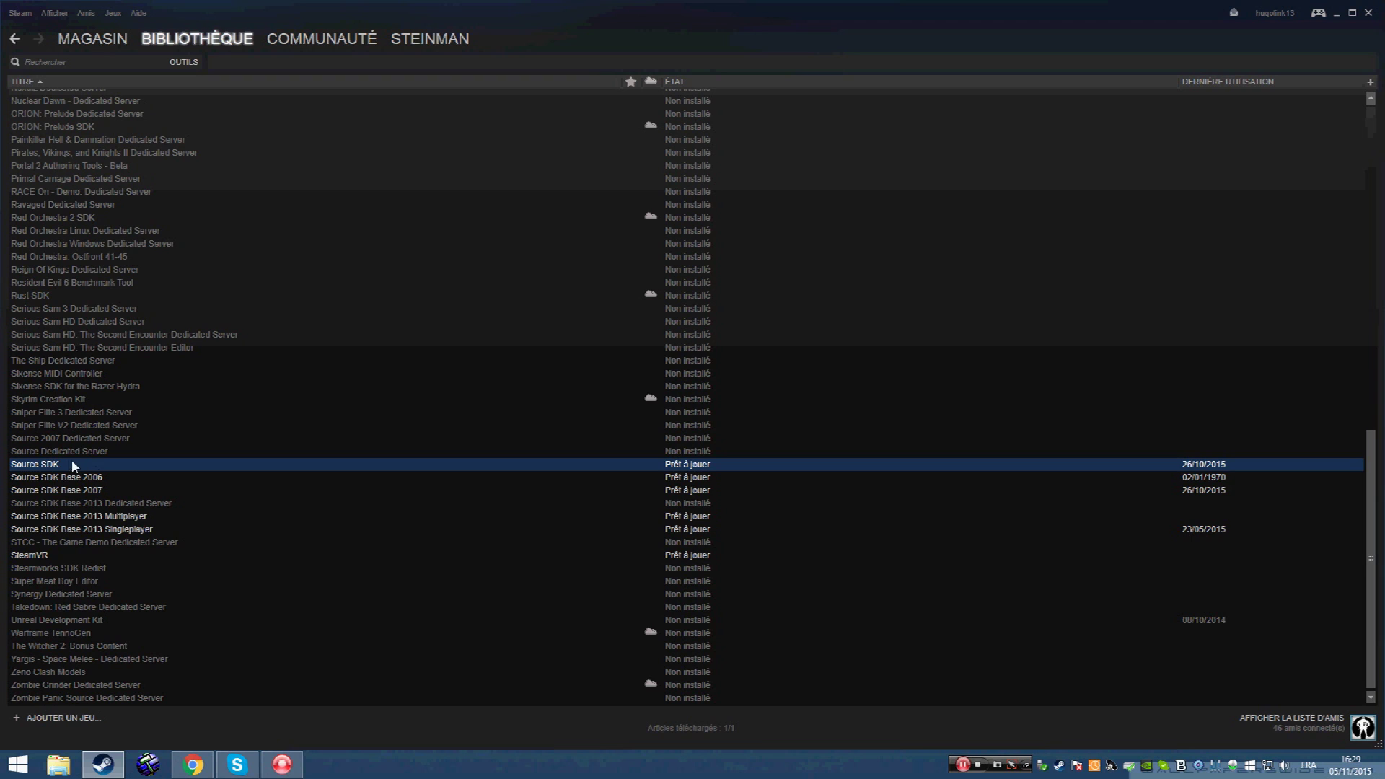
{"action": "double_click", "coordinate": [65, 465]}
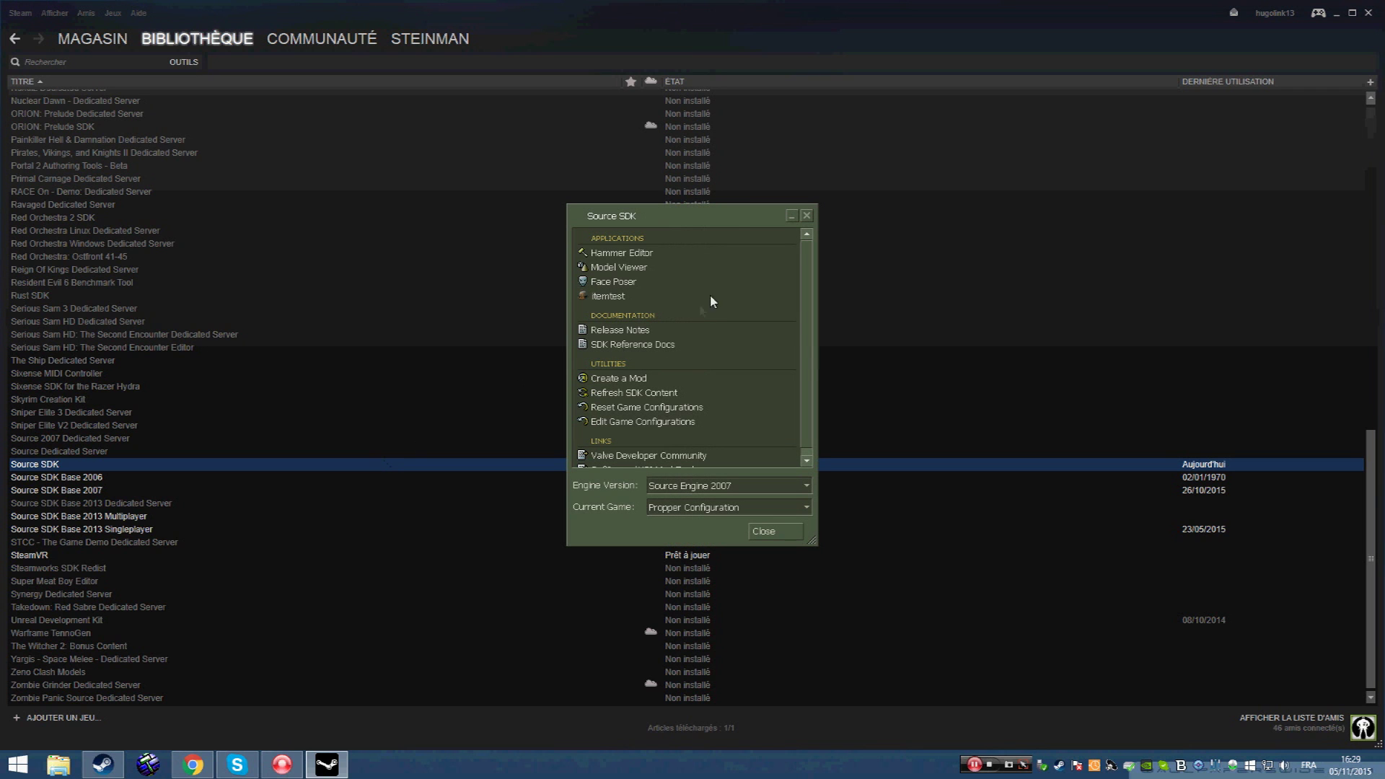
{"action": "left_click_drag", "start_coordinate": [718, 220], "coordinate": [733, 216]}
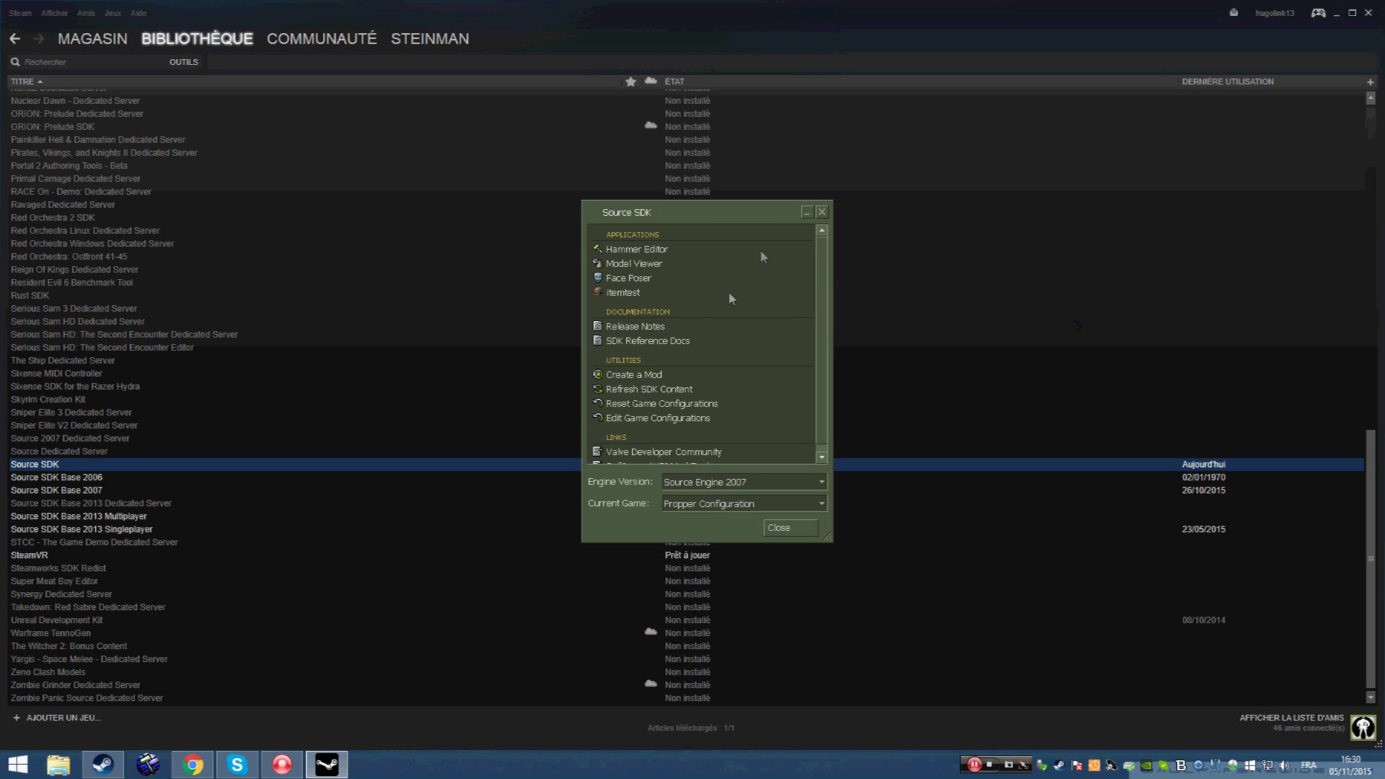
{"action": "left_click", "coordinate": [821, 212]}
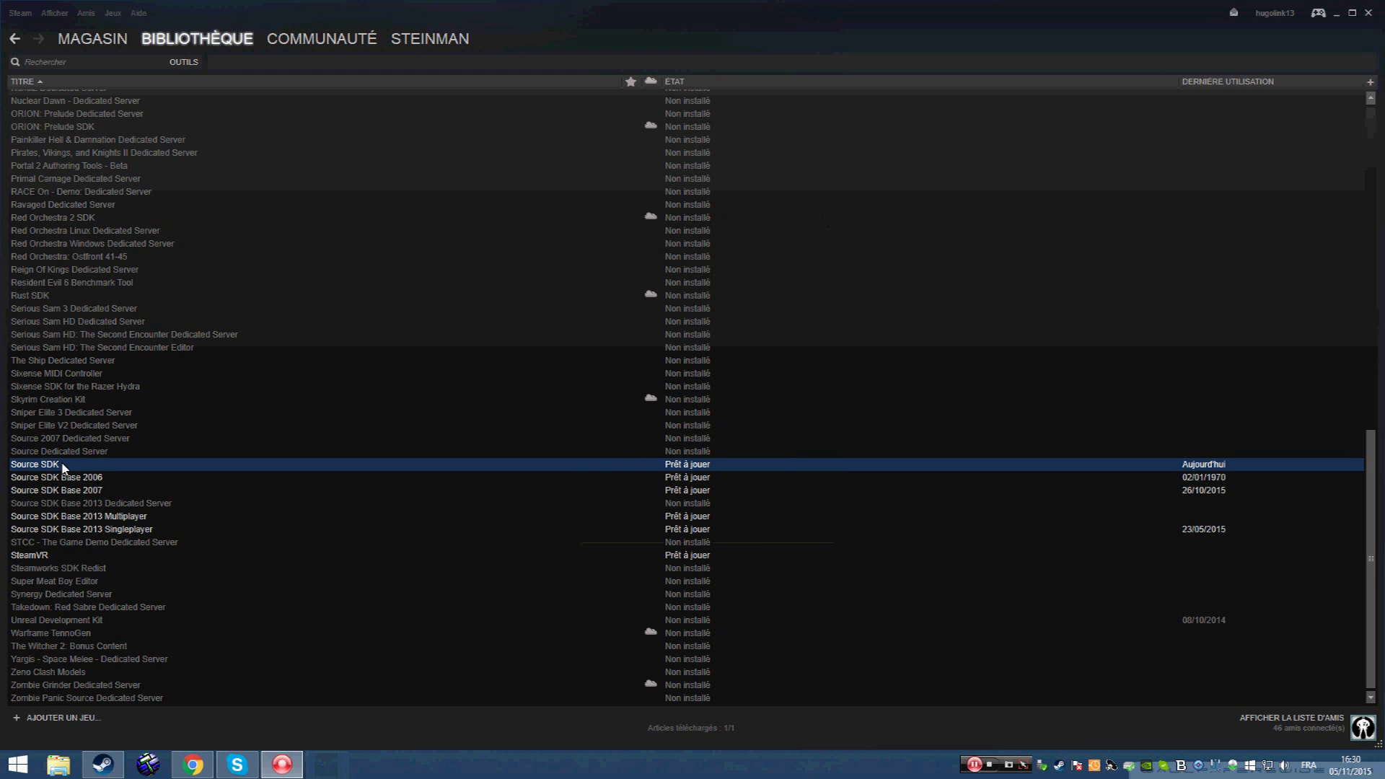
- Launch Source SDK again, select Hammer Editor in its launcher, and close both the launcher and Steam
{"action": "double_click", "coordinate": [64, 465]}
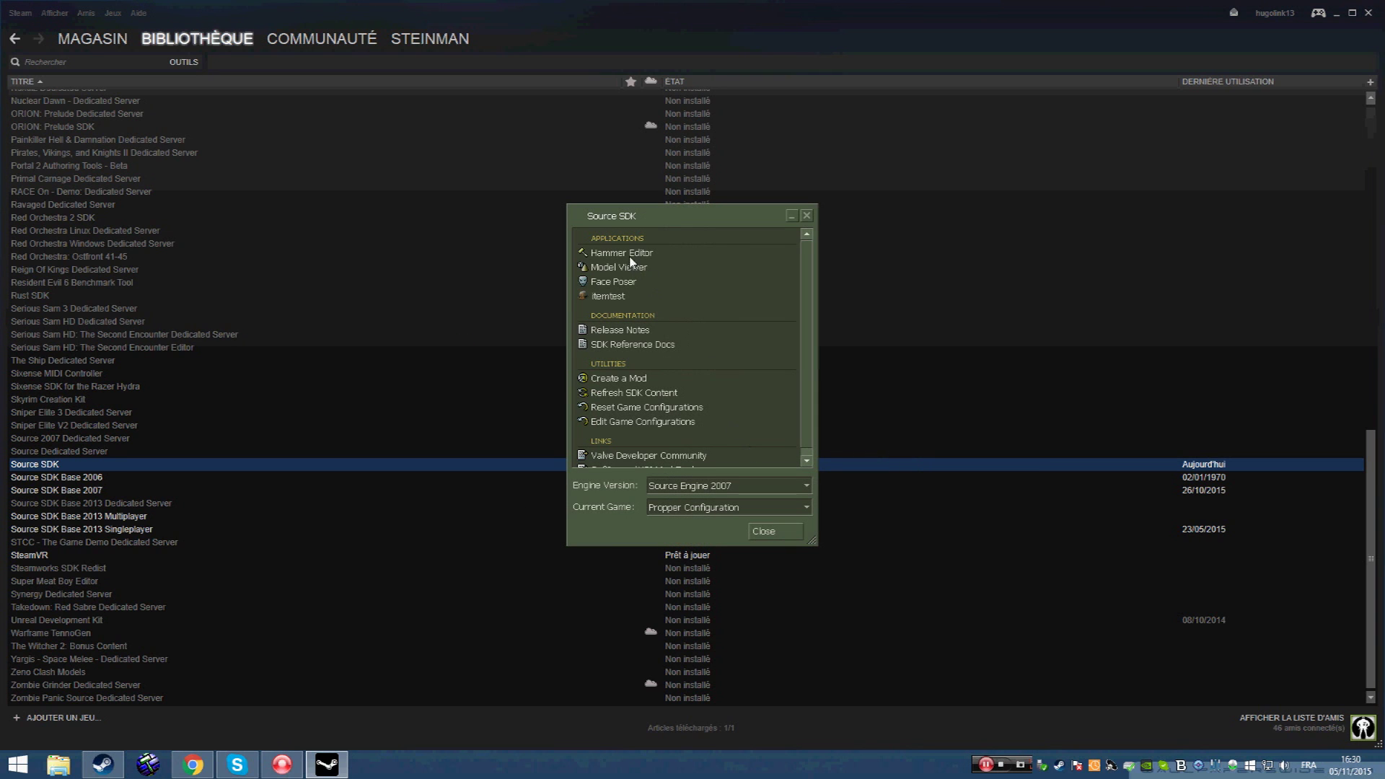
{"action": "left_click", "coordinate": [630, 254]}
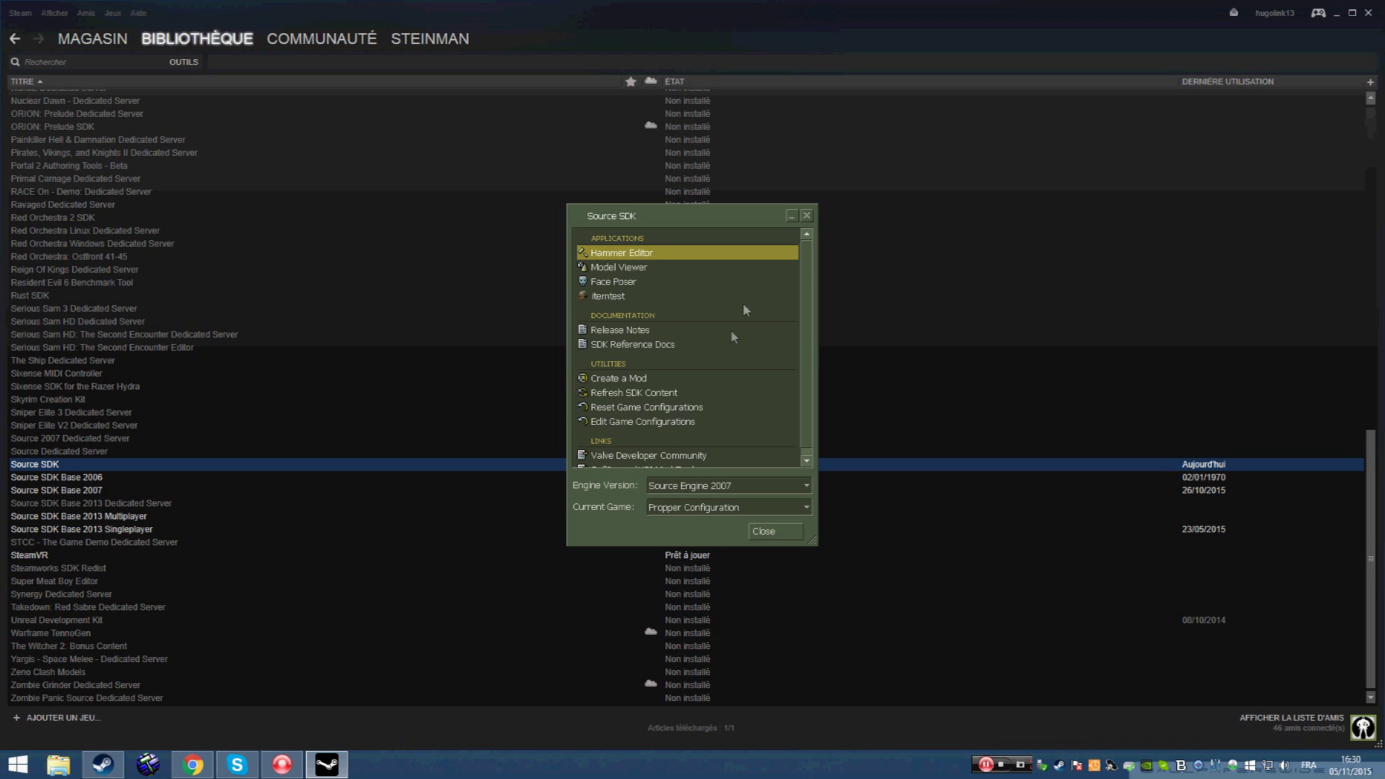
{"action": "left_click", "coordinate": [808, 217]}
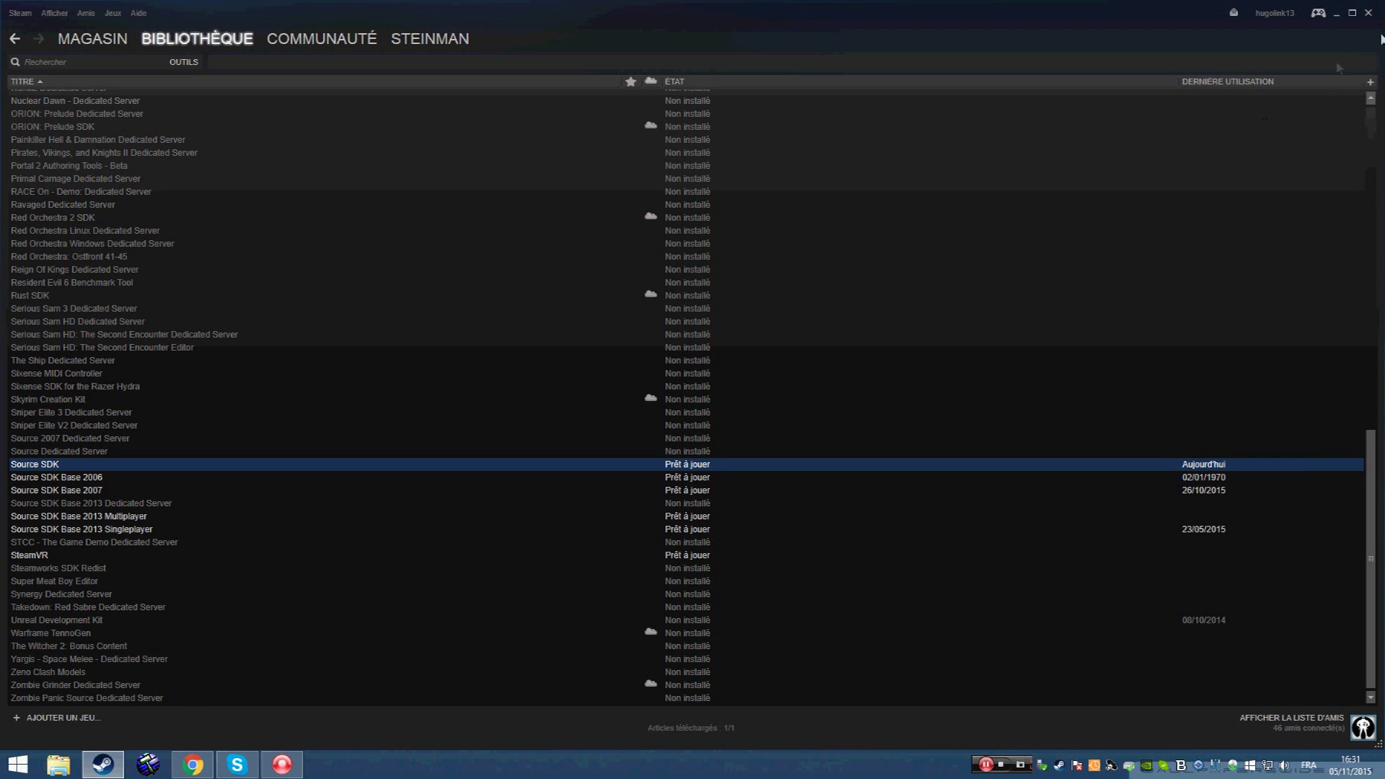
{"action": "left_click", "coordinate": [1368, 16]}
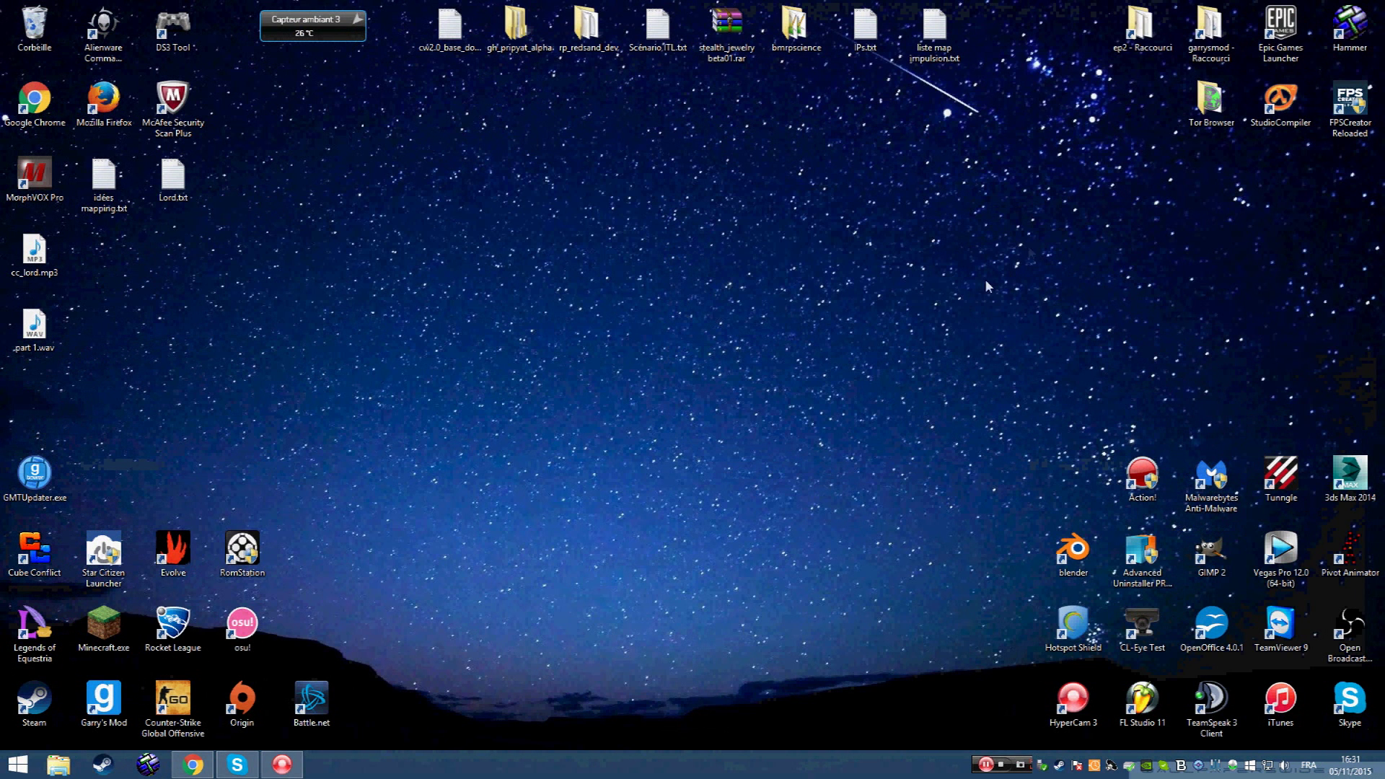
- In File Explorer, open the Steam folder inside Program Files (x86) on the C: drive
{"action": "left_click", "coordinate": [56, 766]}
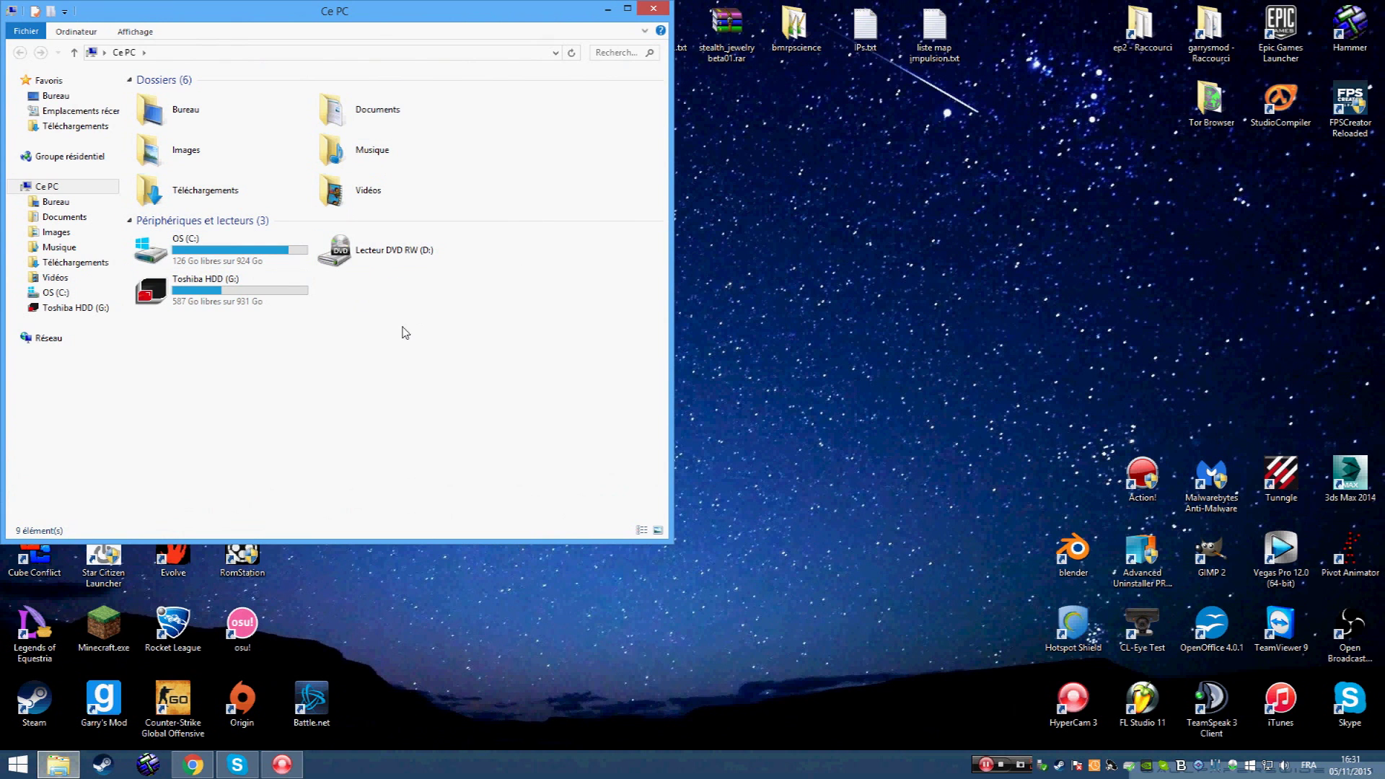
{"action": "double_click", "coordinate": [241, 252]}
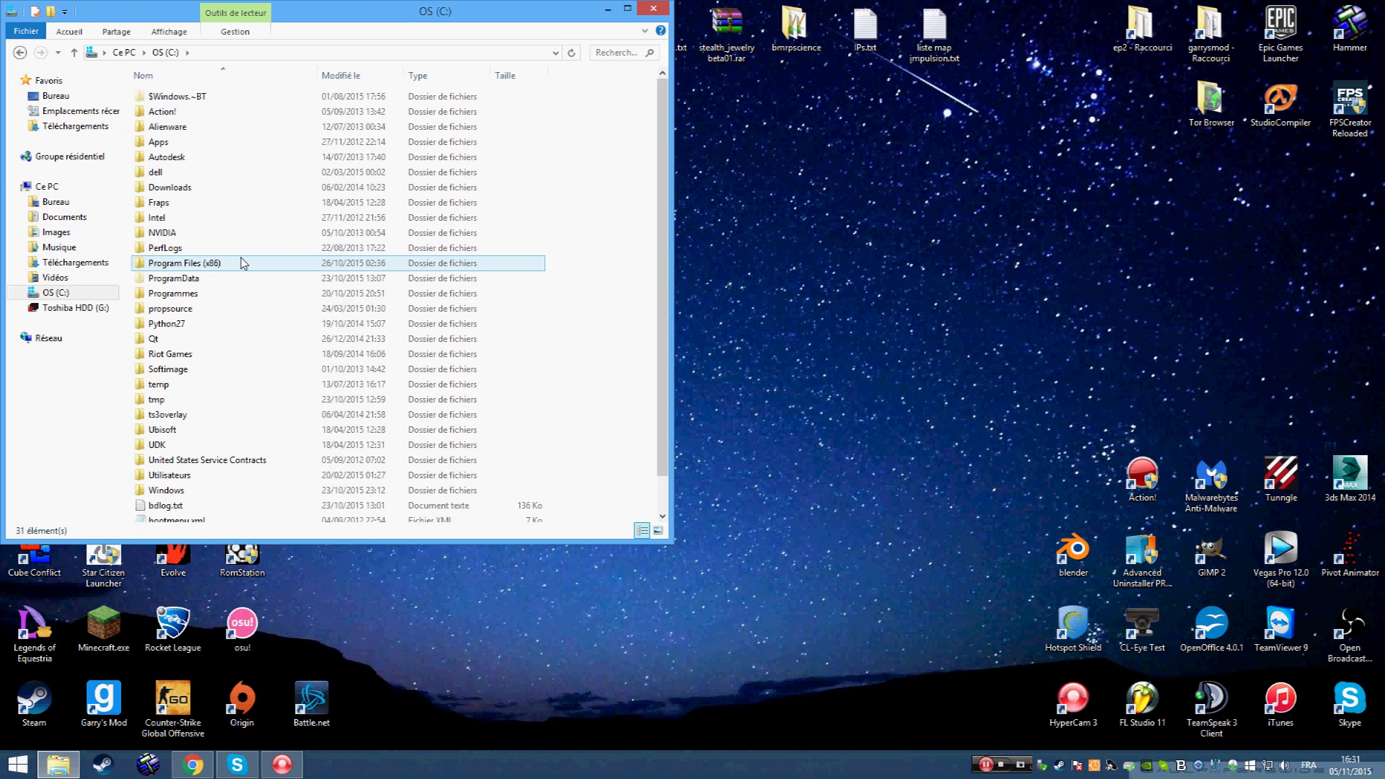
{"action": "double_click", "coordinate": [241, 263]}
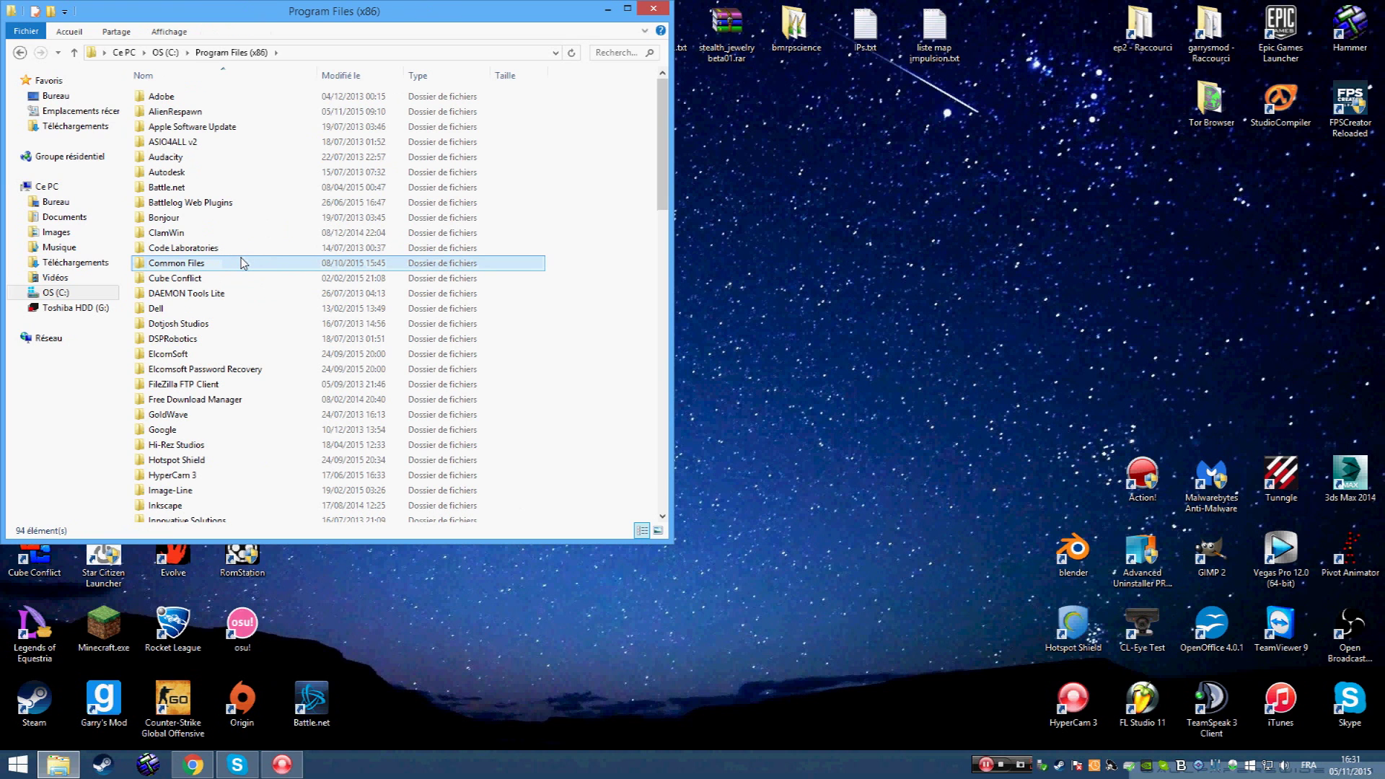
{"action": "scroll", "coordinate": [241, 262], "scroll_direction": "down", "scroll_amount": 20}
{"action": "double_click", "coordinate": [186, 188]}
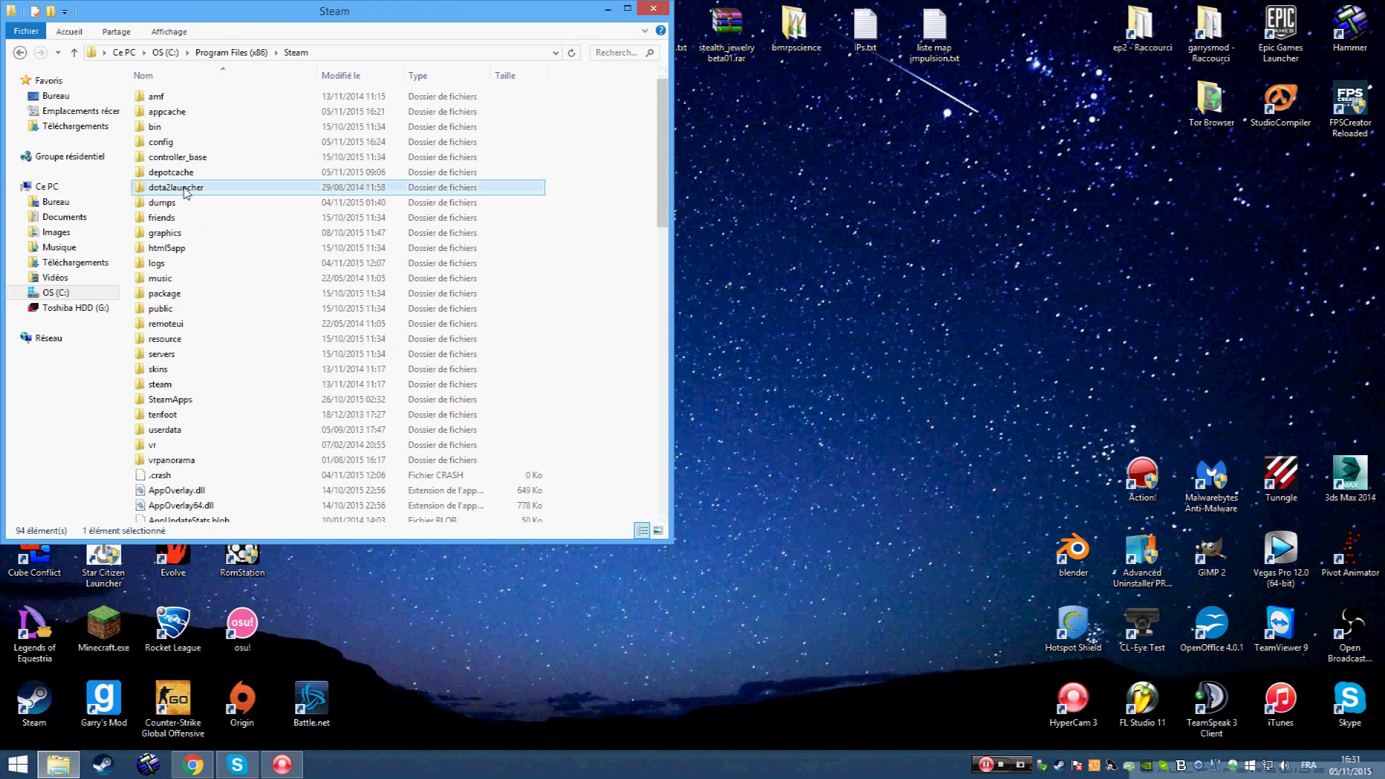
- Open the SteamApps\common folder and look through the installed game folders
{"action": "type", "text": "steam"}
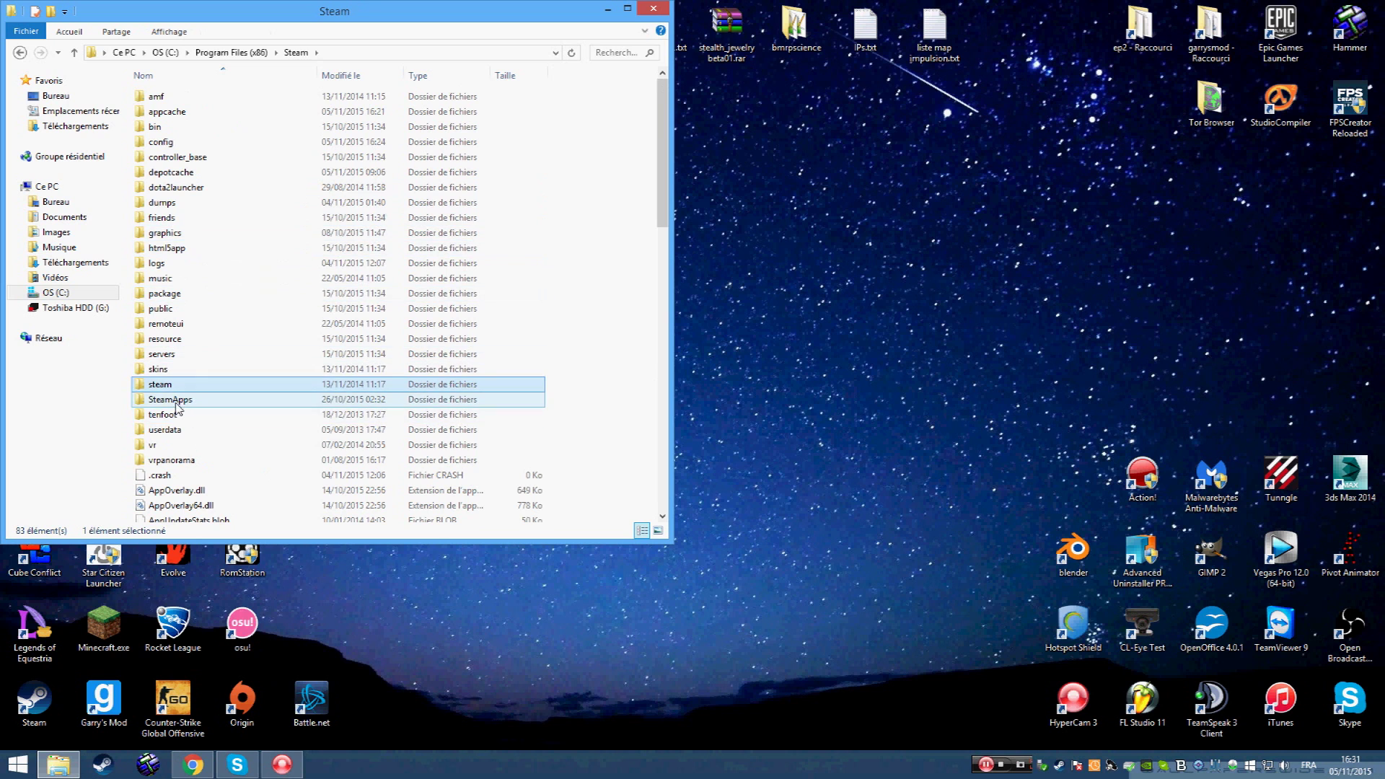
{"action": "double_click", "coordinate": [176, 404]}
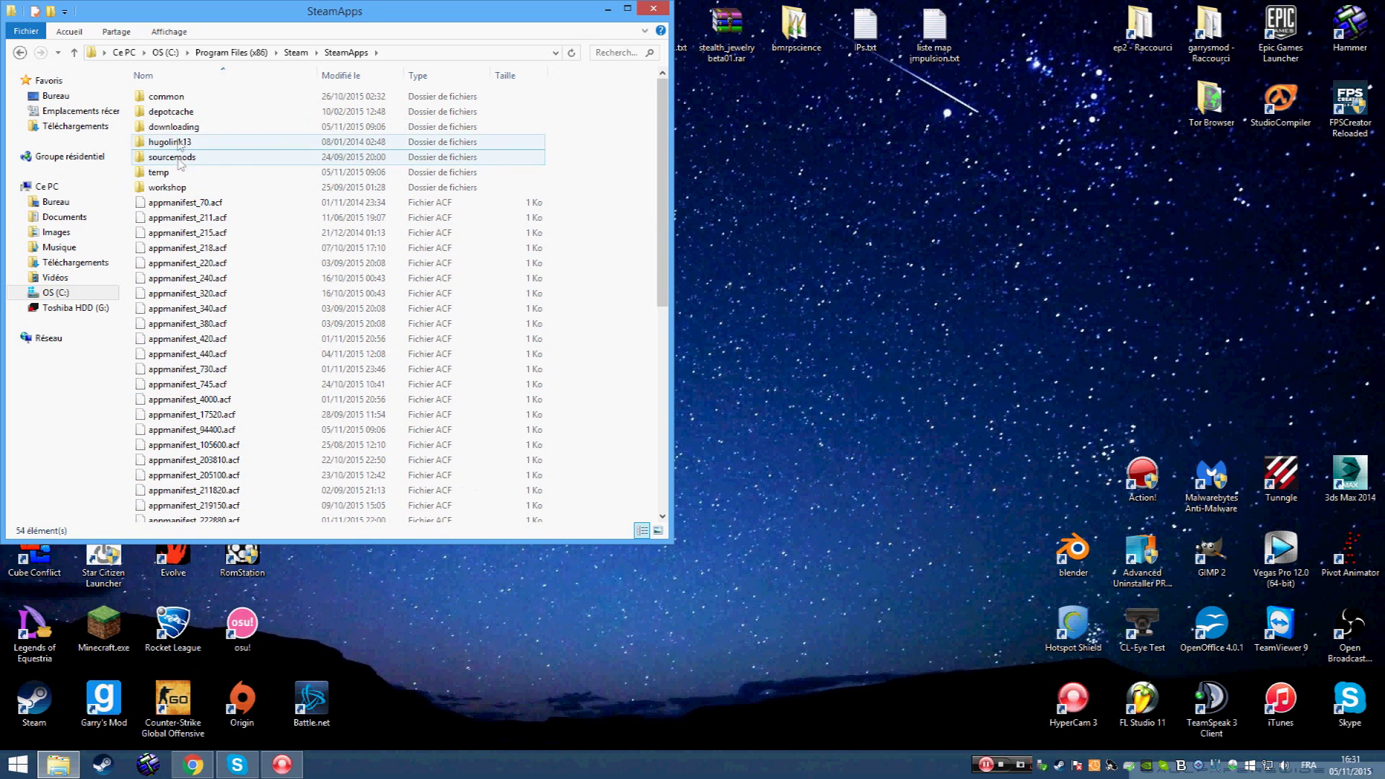
{"action": "double_click", "coordinate": [167, 97]}
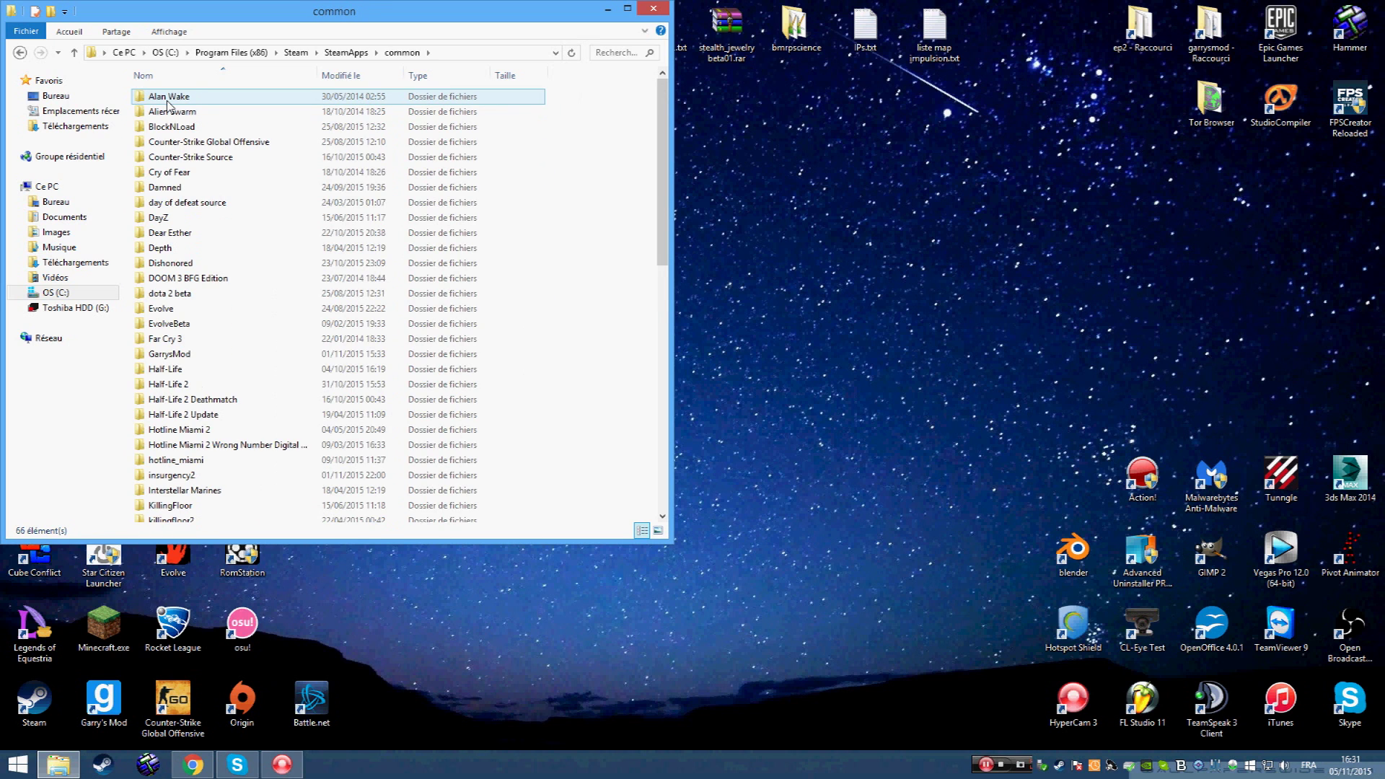
{"action": "scroll", "coordinate": [195, 130], "scroll_direction": "down", "scroll_amount": 7}
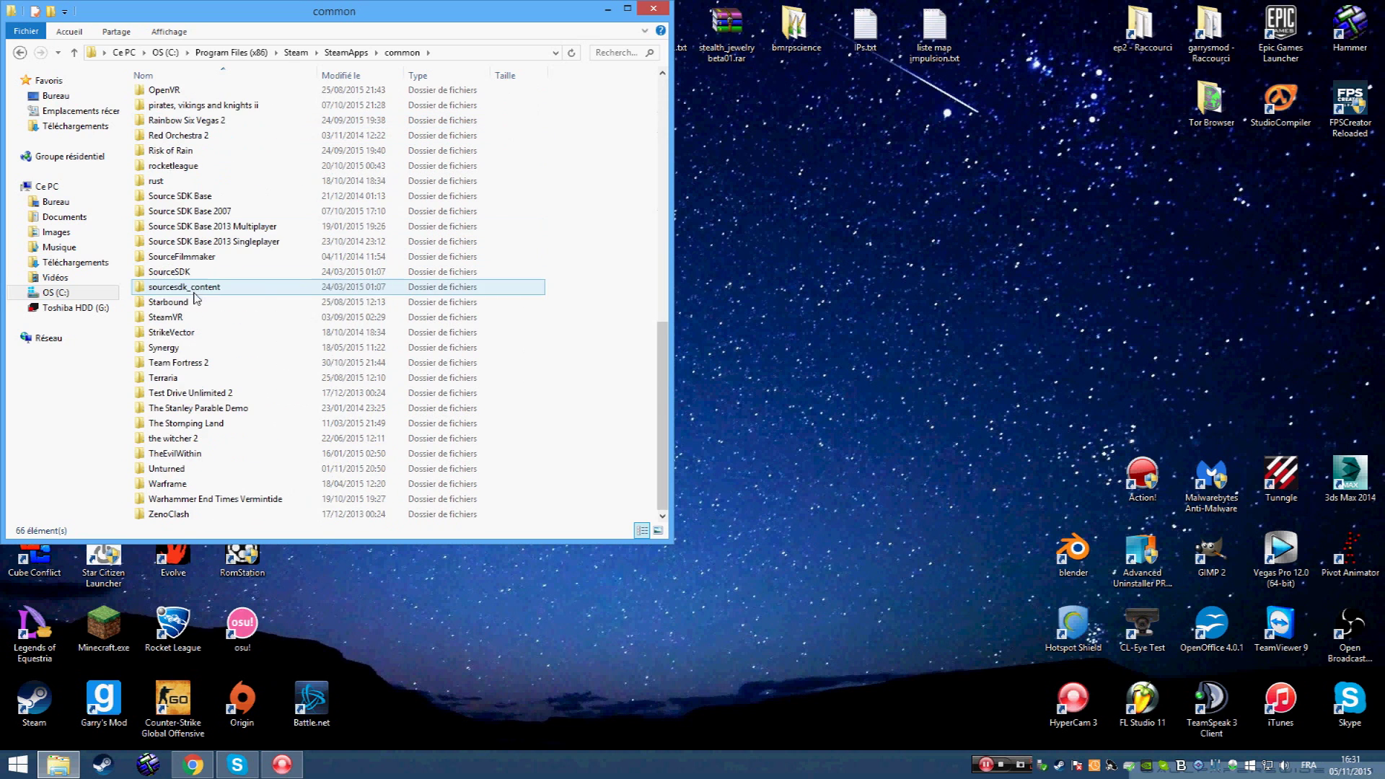
{"action": "scroll", "coordinate": [200, 374], "scroll_direction": "up", "scroll_amount": 7}
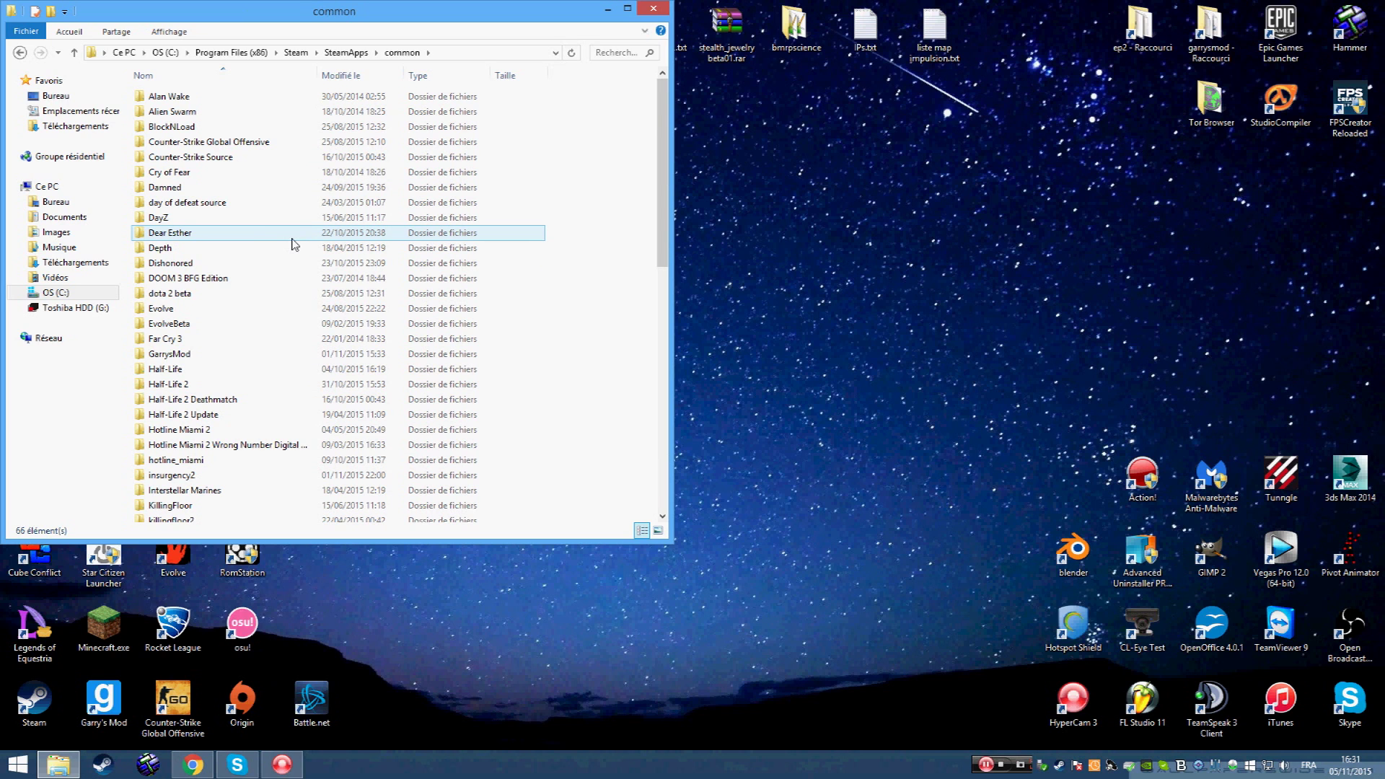
- Open the bin folder inside the Half-Life 2 game folder
{"action": "mouse_move", "coordinate": [293, 244]}
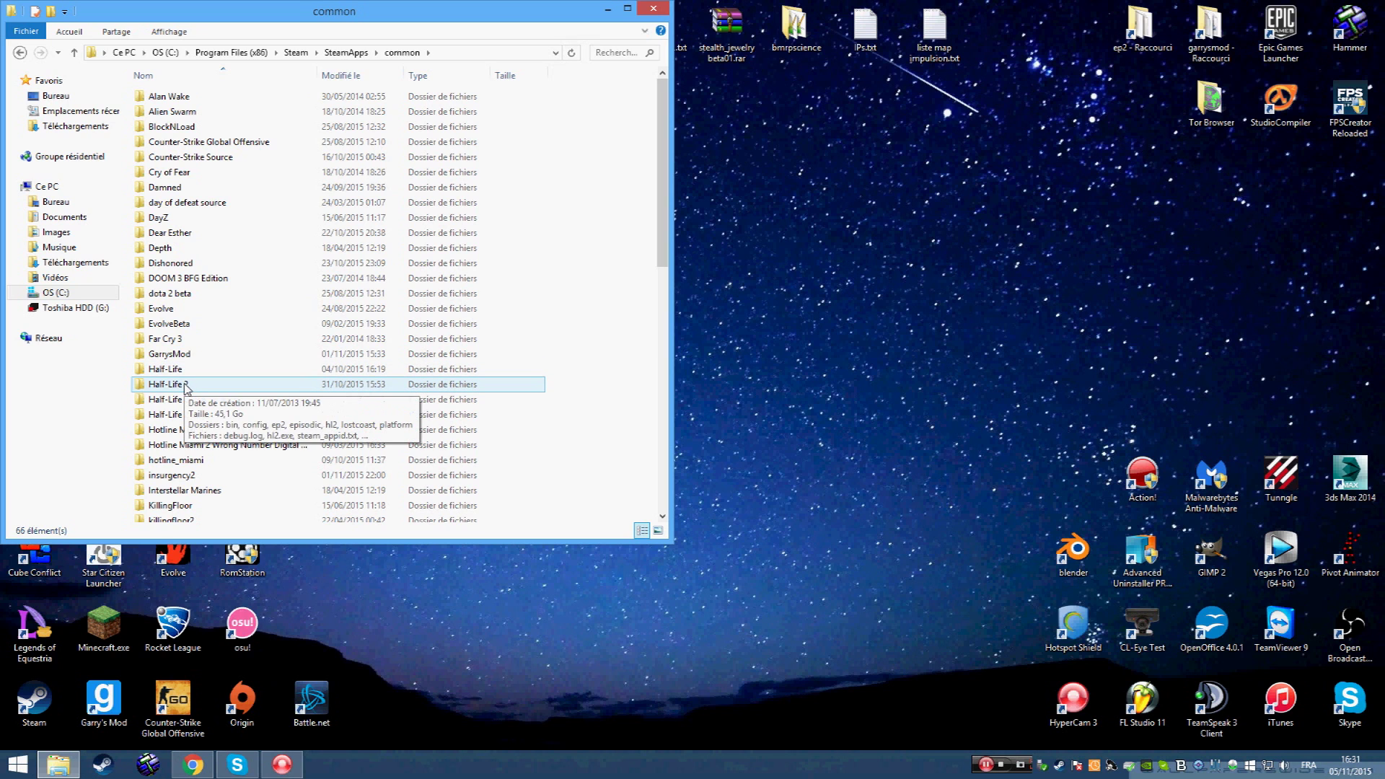
{"action": "double_click", "coordinate": [186, 388]}
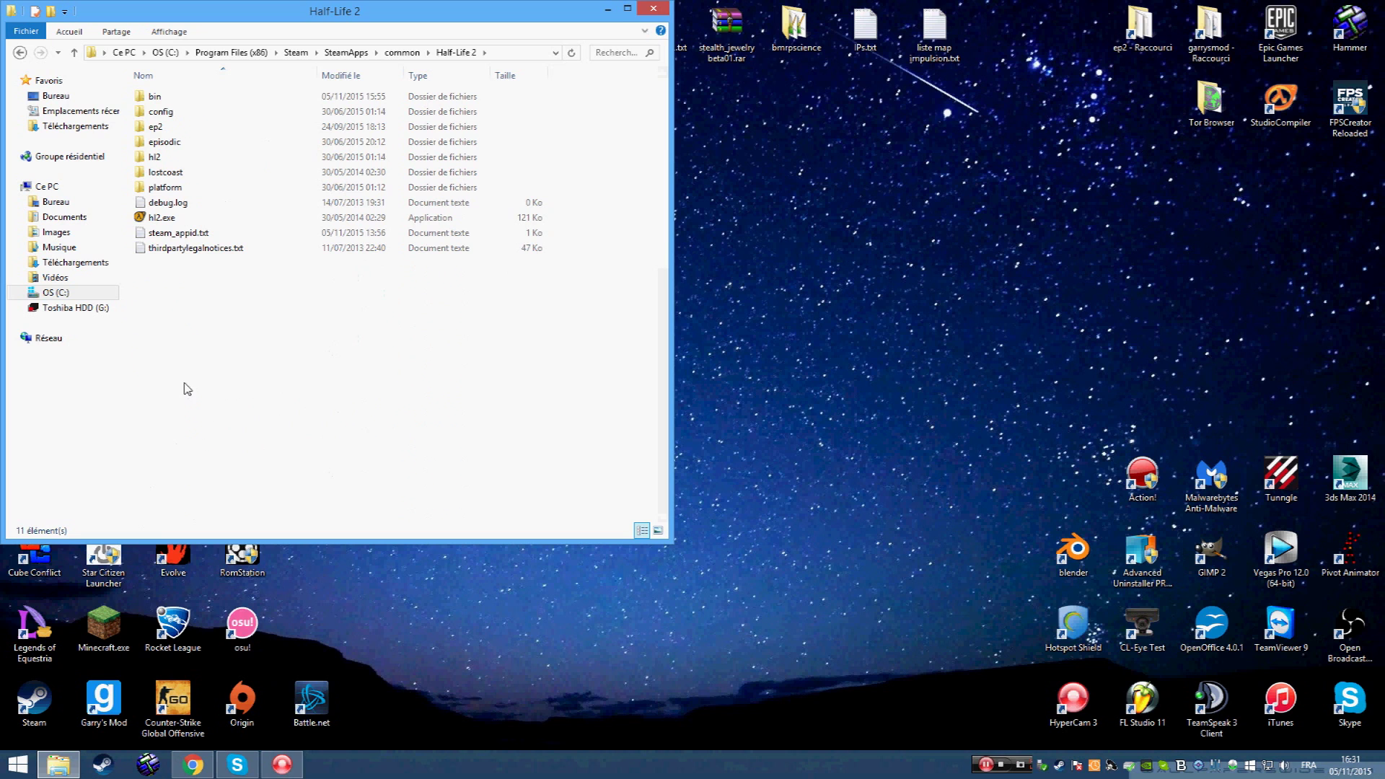
{"action": "left_click", "coordinate": [176, 111]}
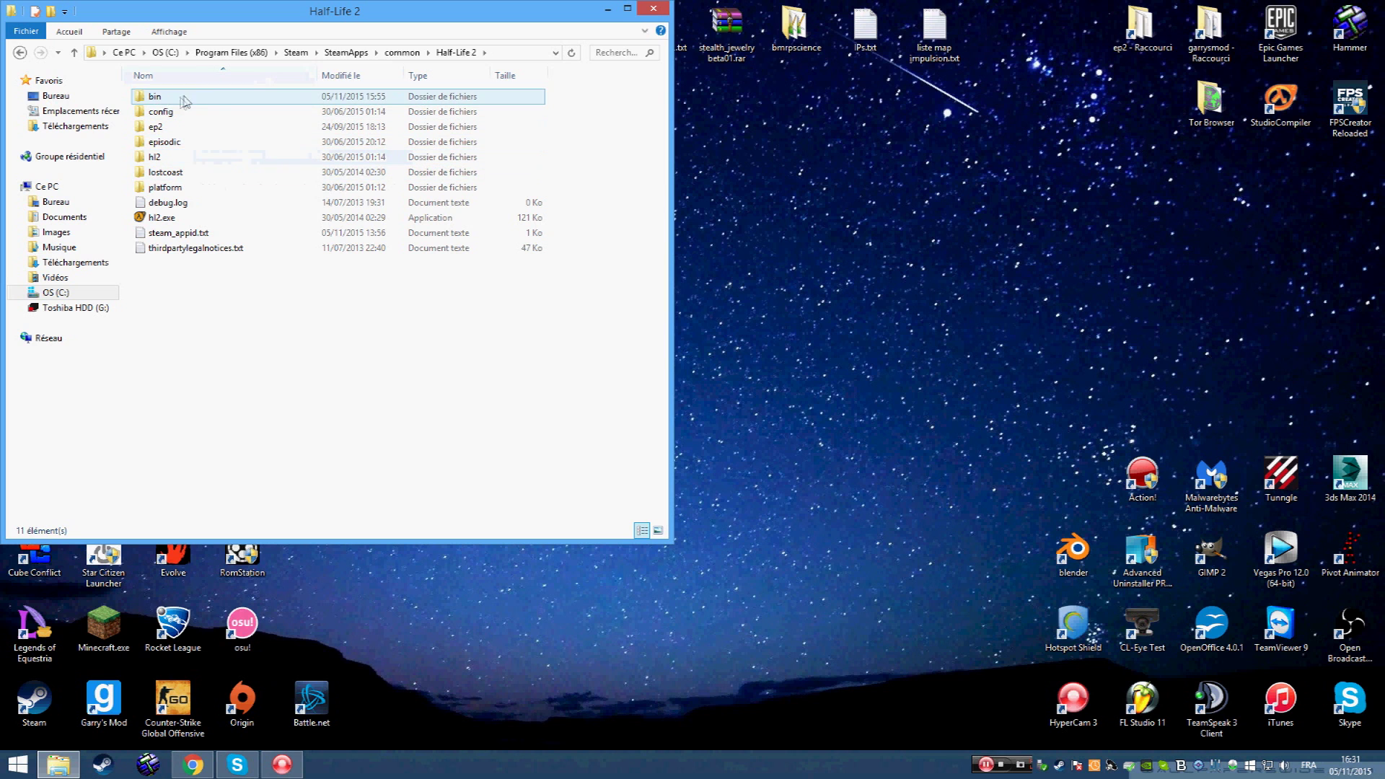
{"action": "double_click", "coordinate": [158, 99]}
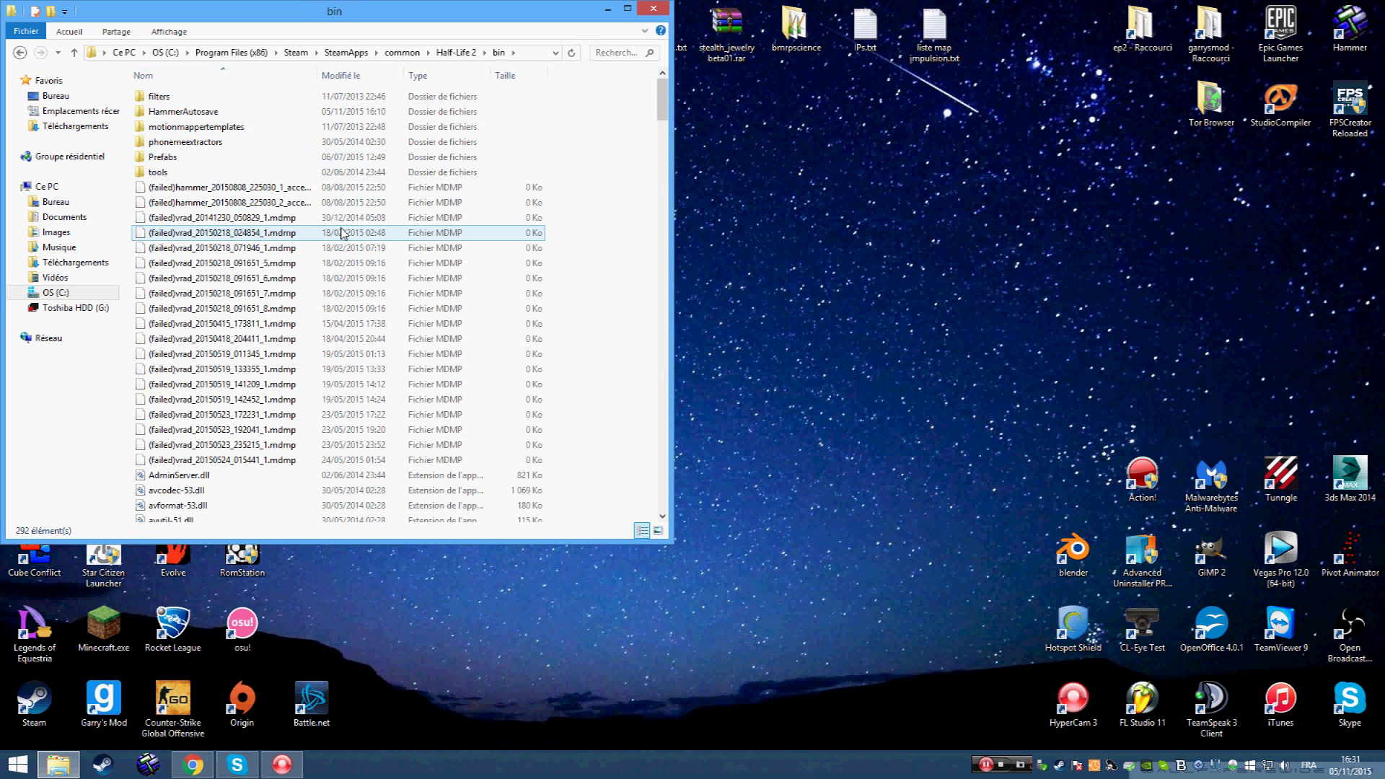
- Run hammer.exe from the bin folder and load the Half-Life 2: Episode Two game configuration
{"action": "scroll", "coordinate": [307, 208], "scroll_direction": "down", "scroll_amount": 15}
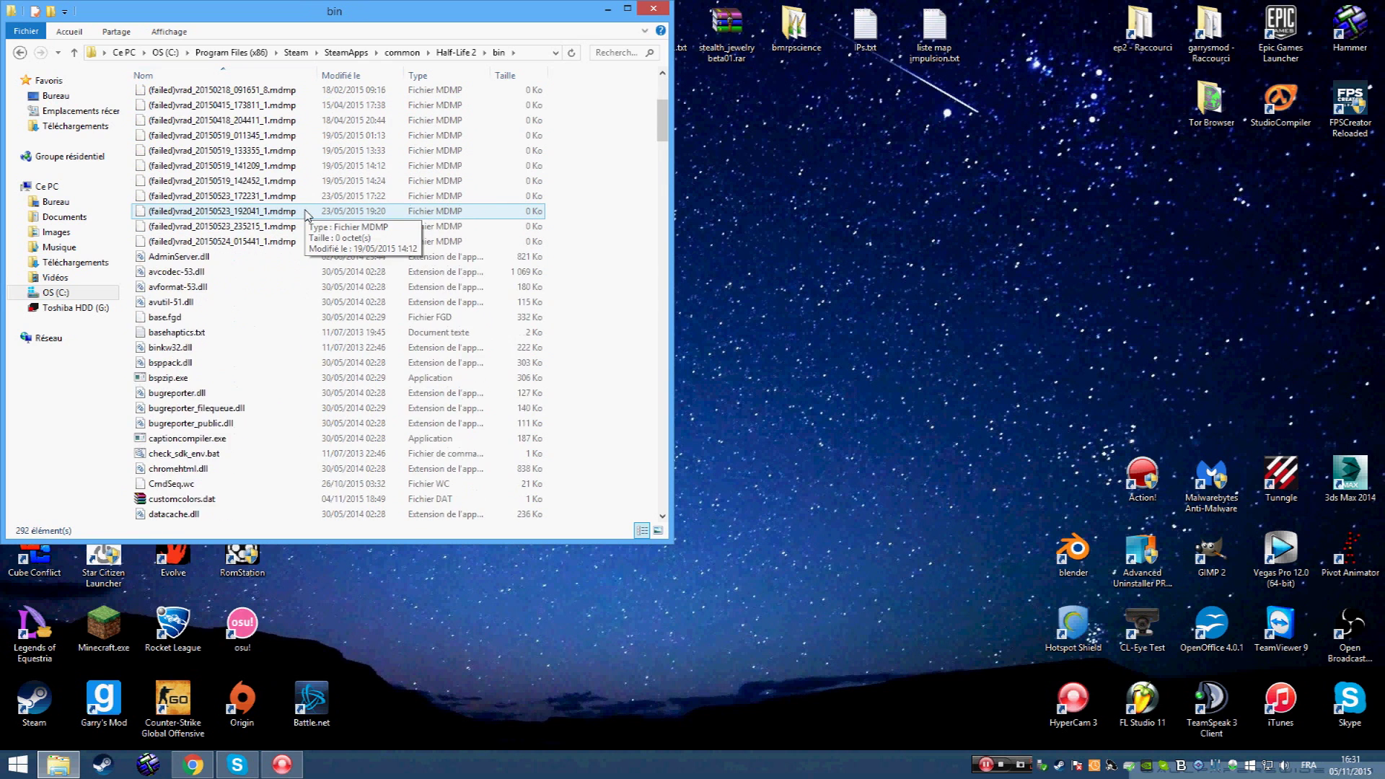
{"action": "scroll", "coordinate": [304, 217], "scroll_direction": "down", "scroll_amount": 9}
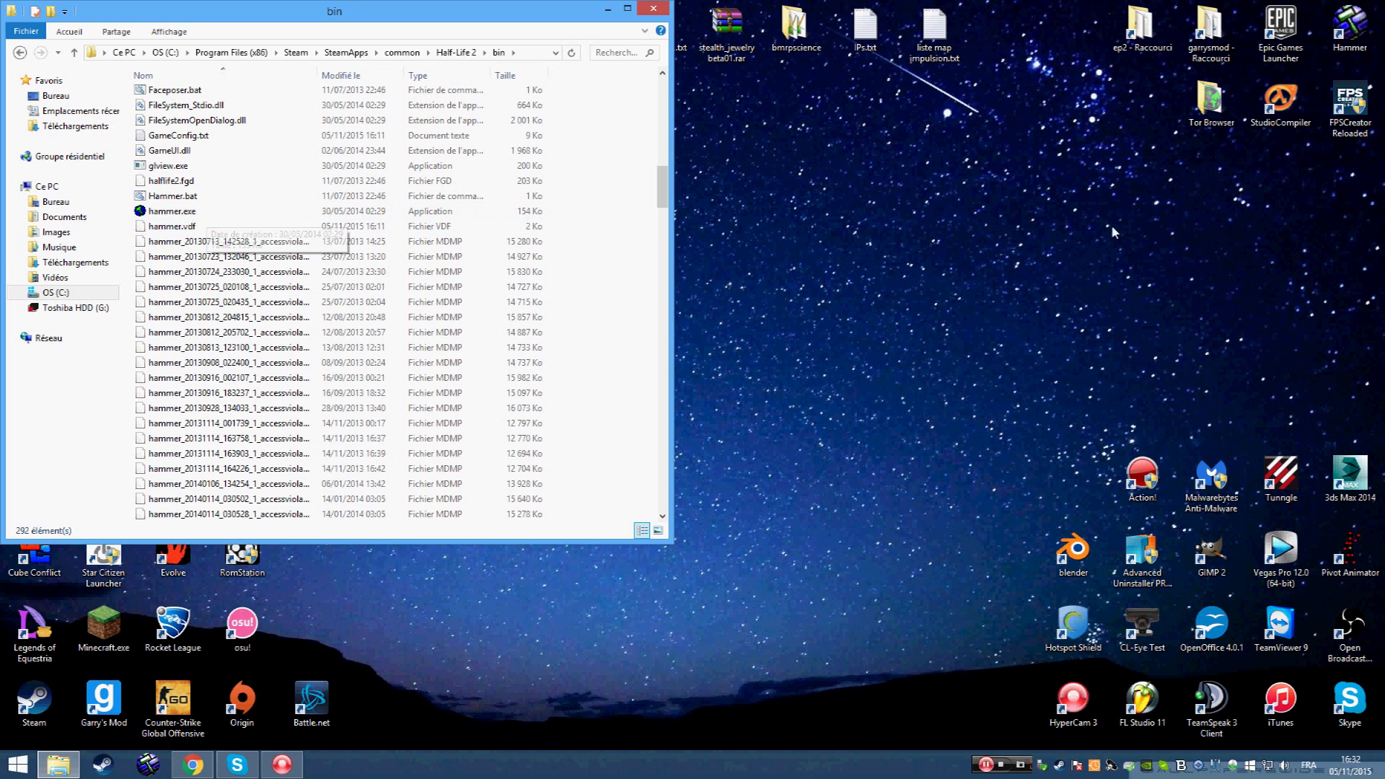
{"action": "double_click", "coordinate": [191, 212]}
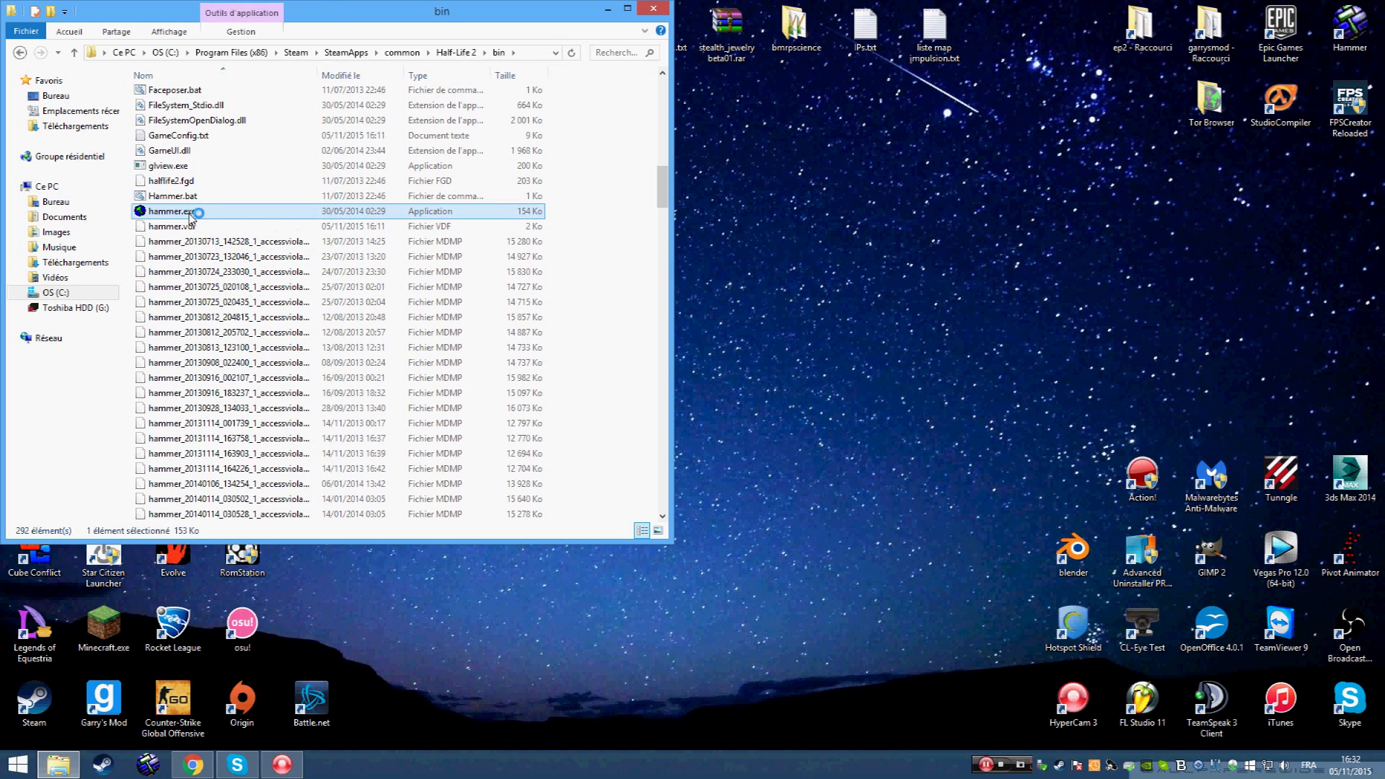
{"action": "left_click_drag", "start_coordinate": [720, 377], "coordinate": [718, 370]}
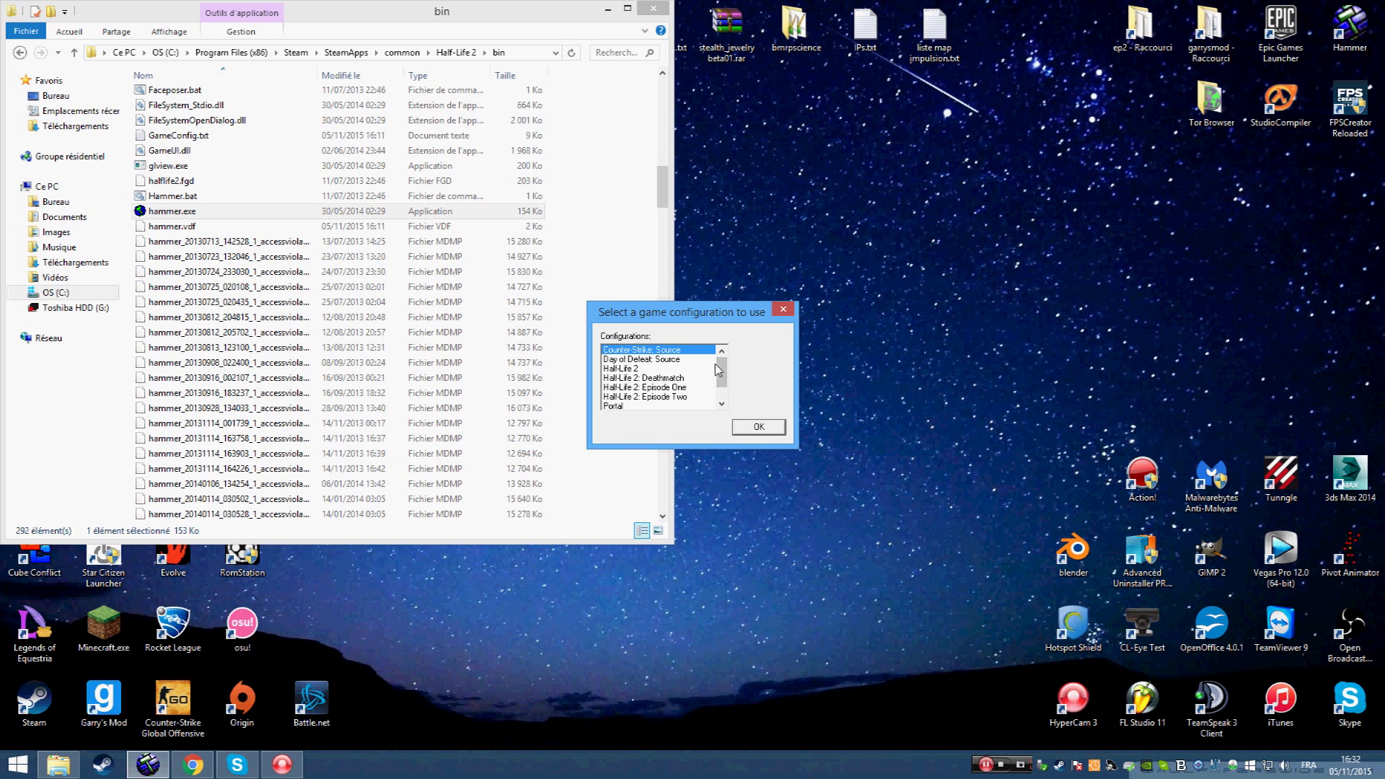
{"action": "left_click", "coordinate": [654, 398]}
{"action": "double_click", "coordinate": [654, 397]}
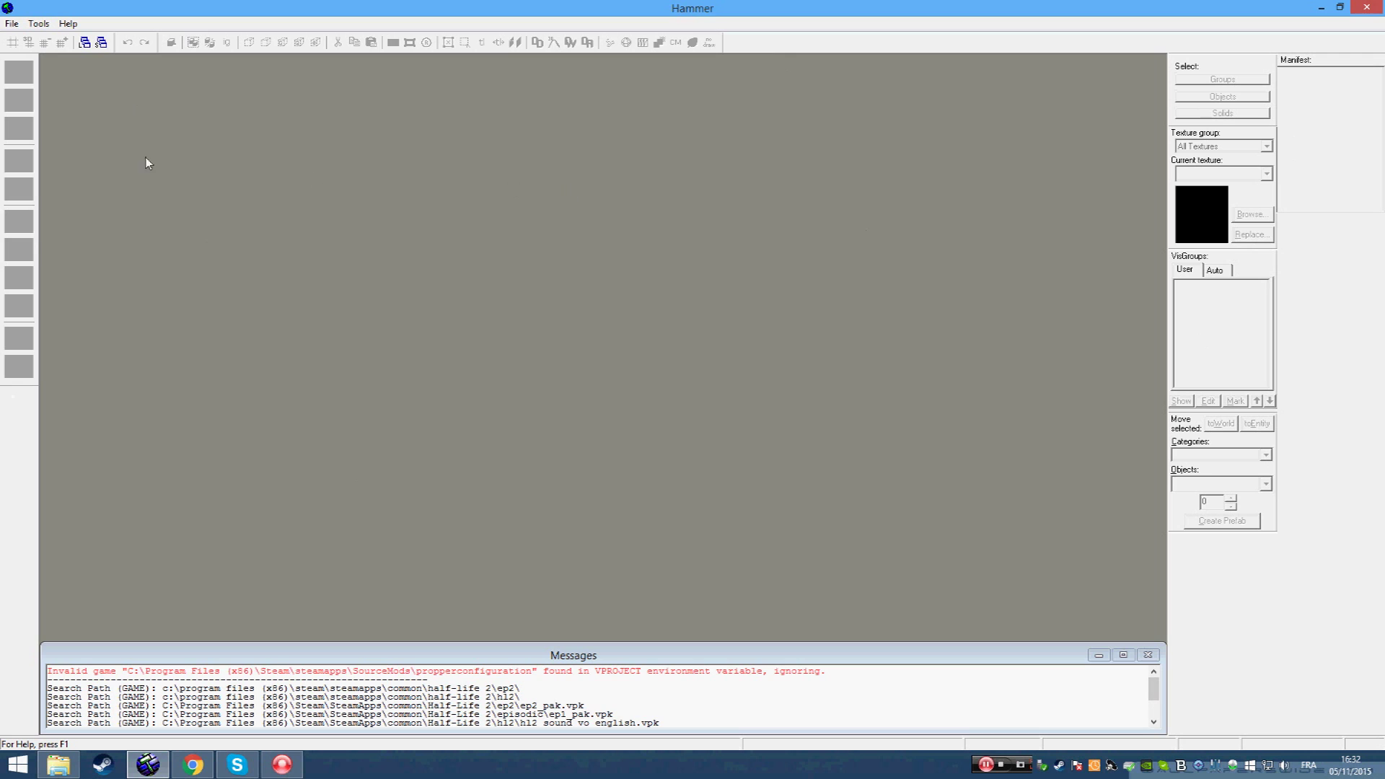
- Create a new map in Hammer and maximize its window to show the four viewports
{"action": "left_click", "coordinate": [4, 24]}
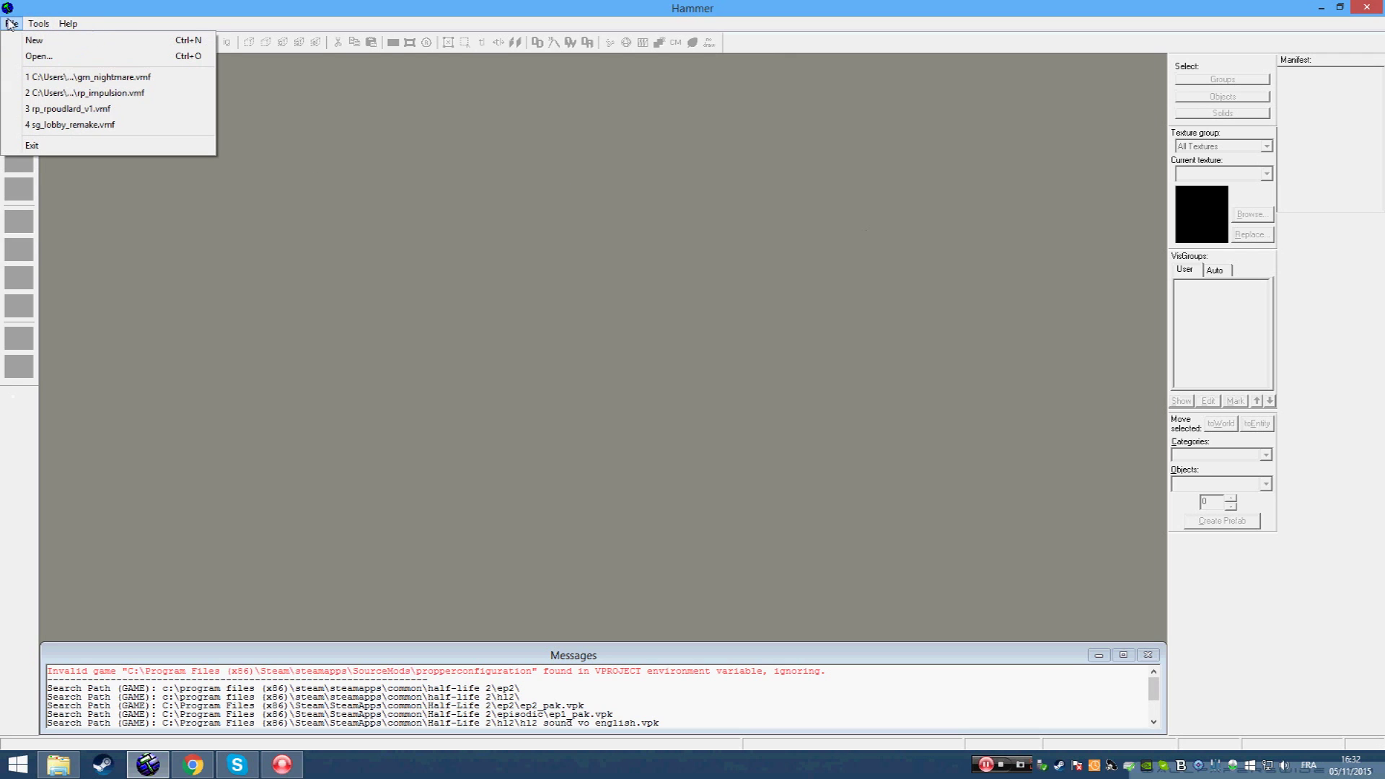
{"action": "left_click", "coordinate": [33, 41]}
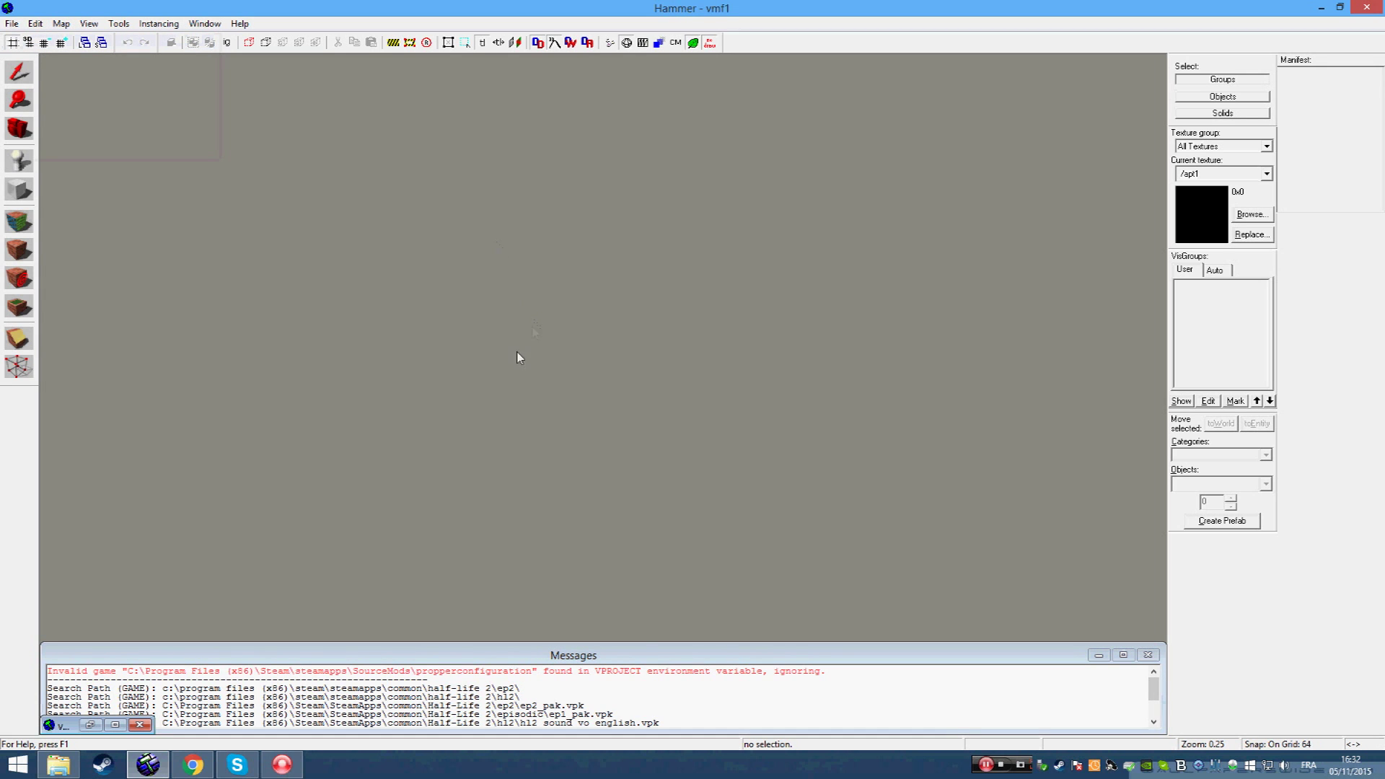
{"action": "left_click", "coordinate": [113, 725]}
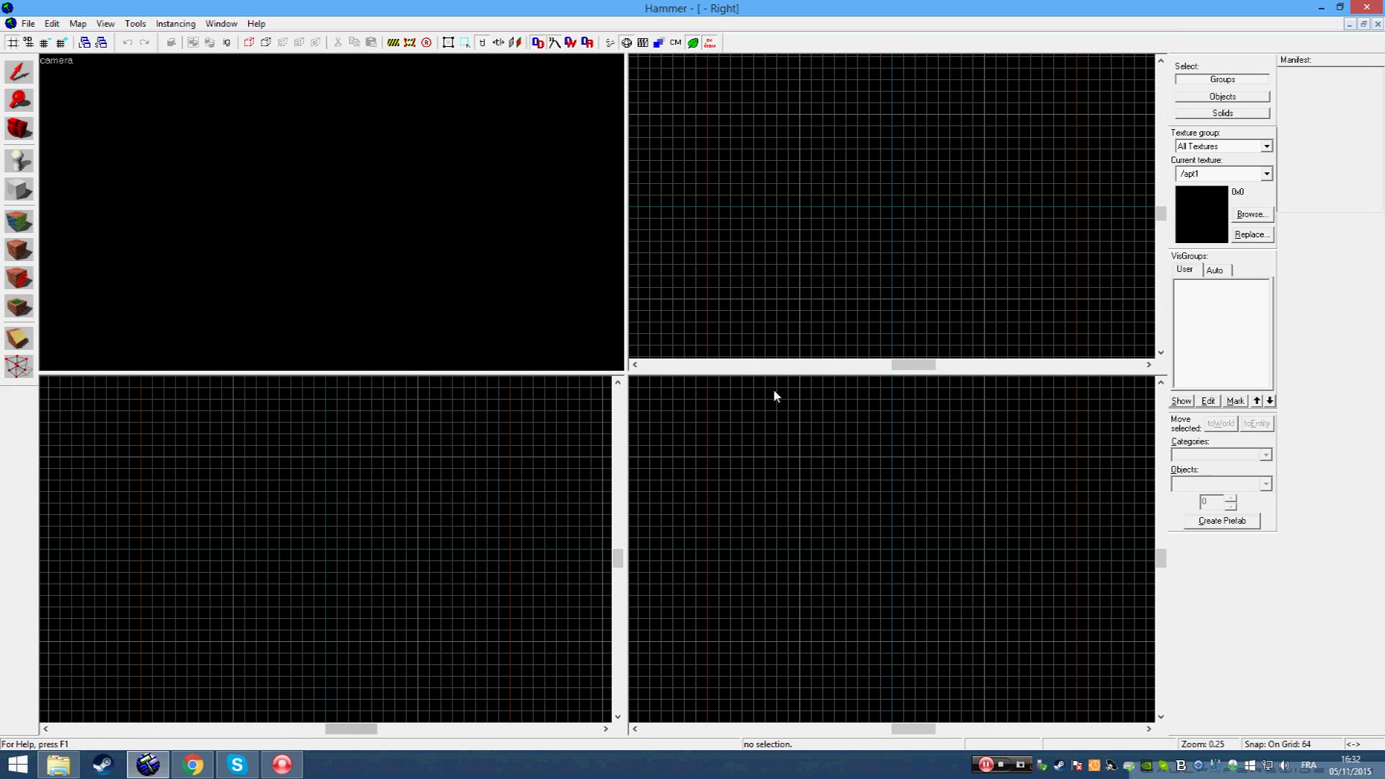